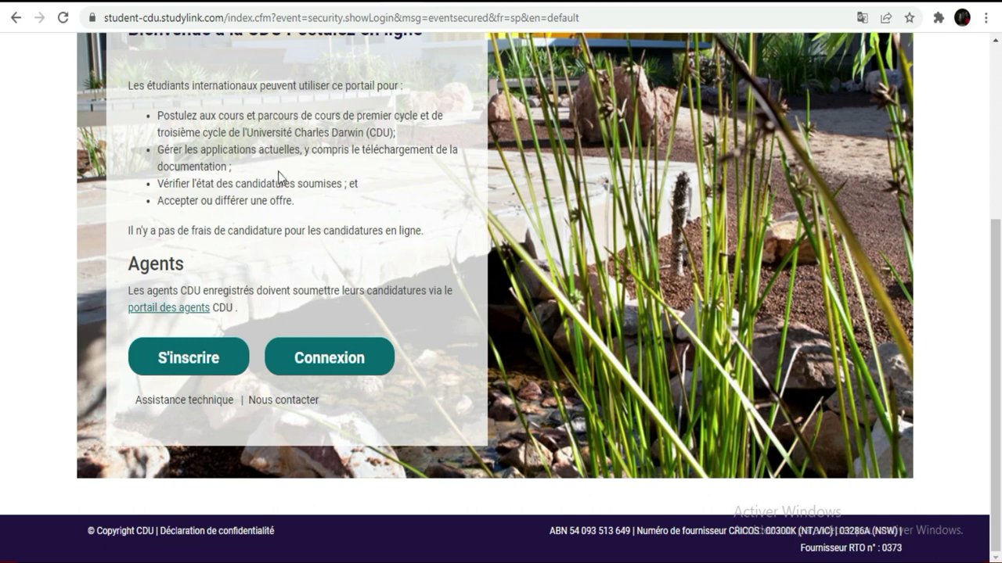
Review the application and fee information on the CDU welcome page and open the new student registration form
scroll(354, 173, "up", 1)
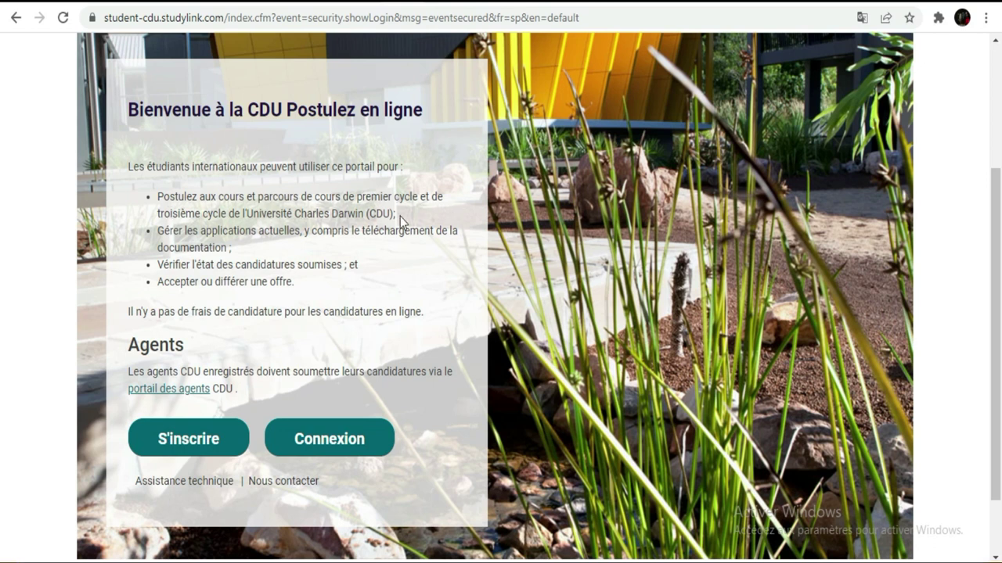
left_click_drag(164, 192, 417, 195)
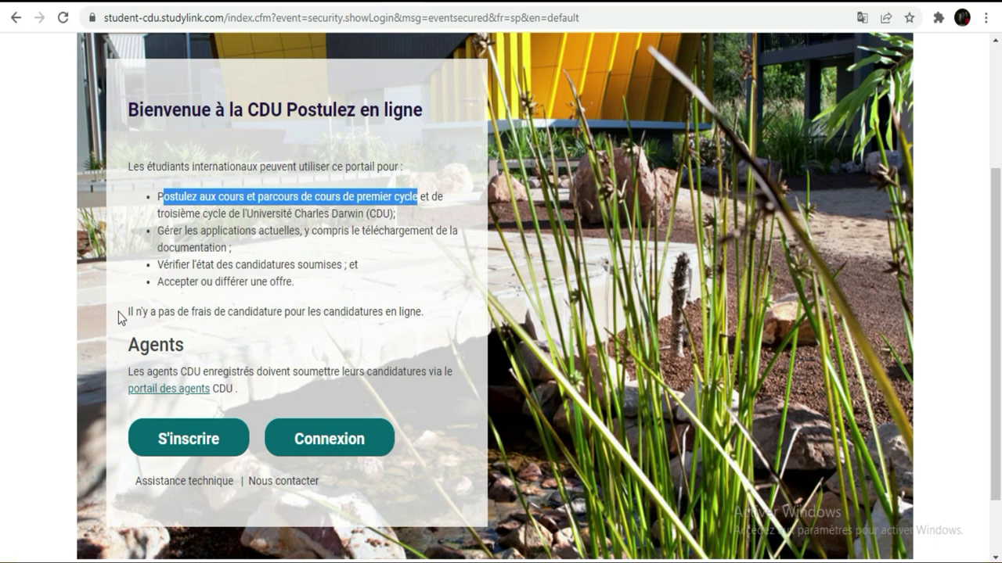
left_click_drag(127, 313, 430, 315)
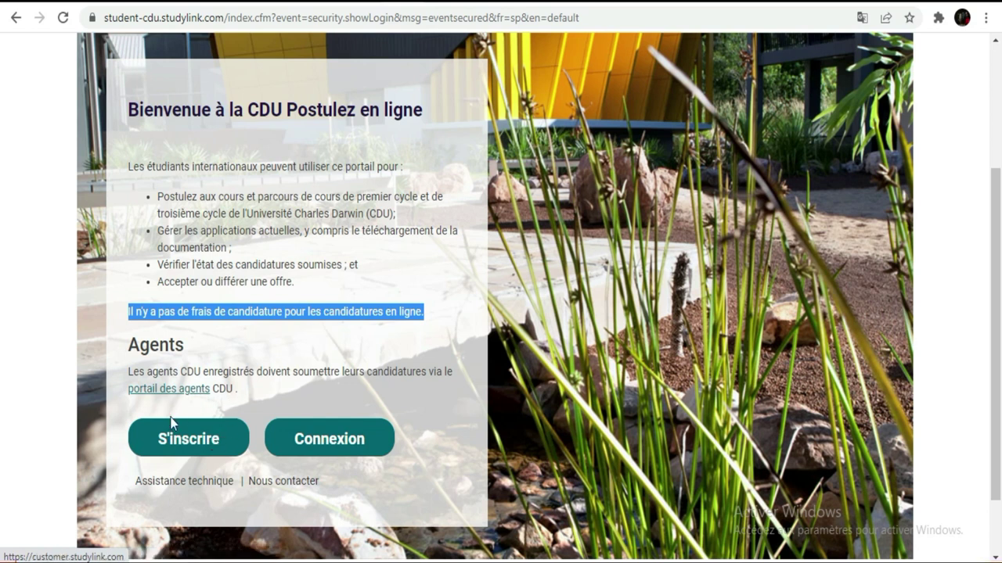
left_click(187, 440)
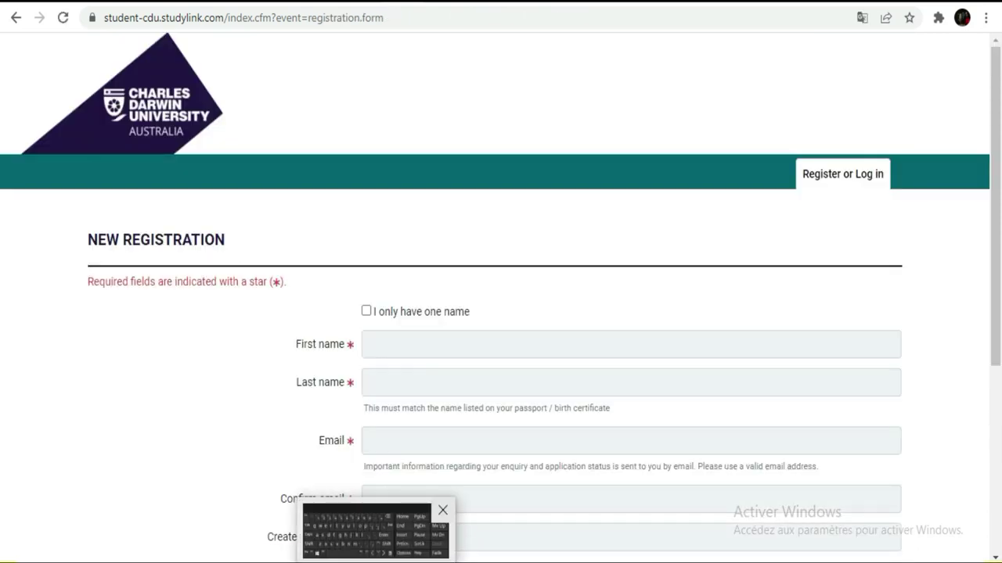
Bring up the on-screen keyboard and move it clear of the registration form's input fields
left_click(376, 539)
scroll(809, 255, "down", 4)
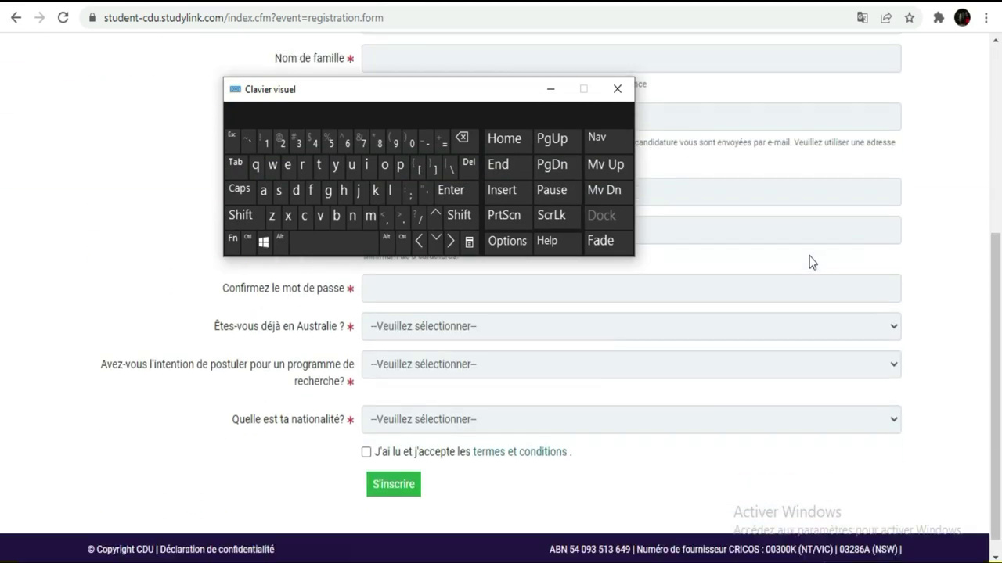
scroll(809, 257, "up", 2)
scroll(809, 256, "up", 2)
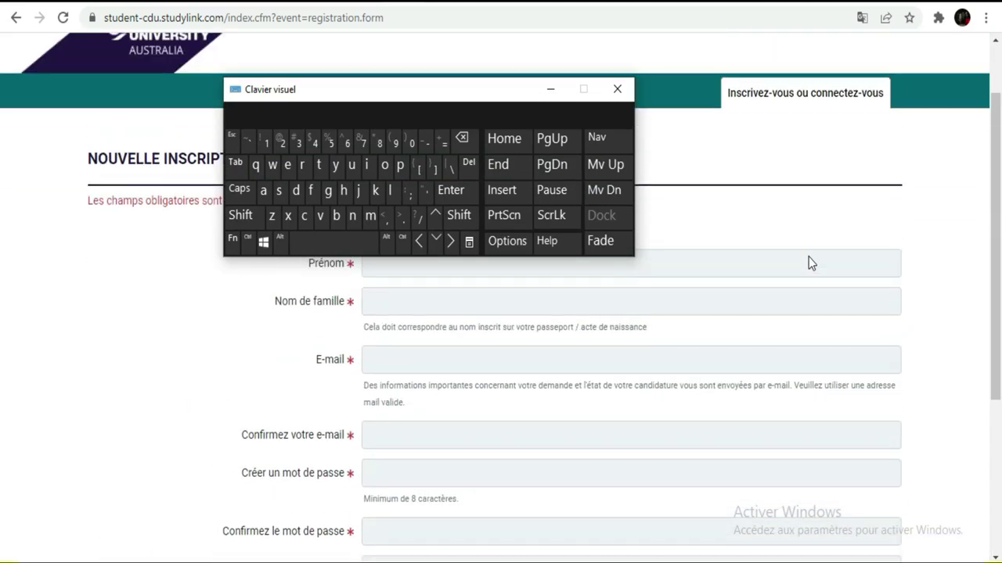
scroll(809, 257, "up", 1)
left_click_drag(461, 95, 701, 36)
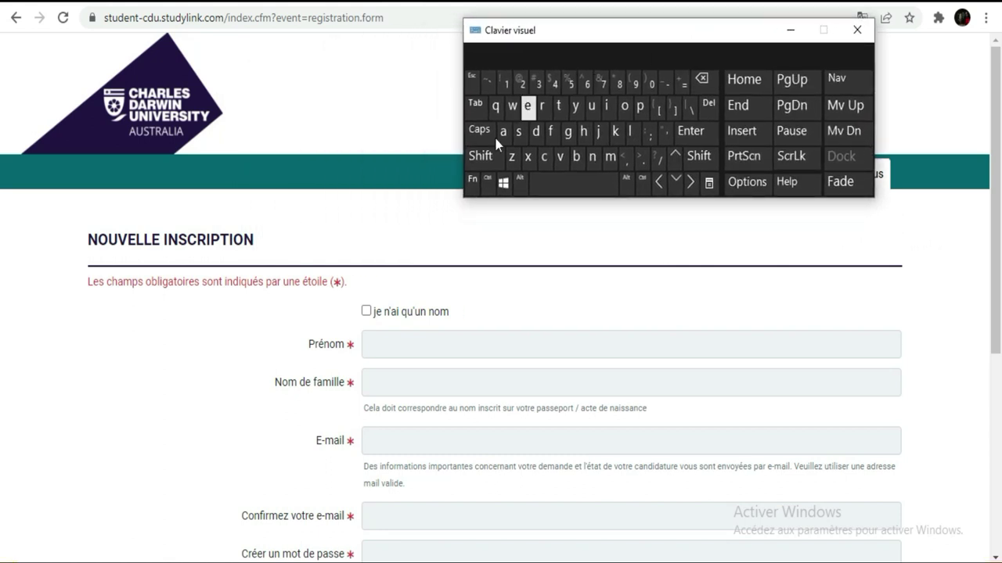
Mark the applicant as having only one name on the registration form
left_click(365, 312)
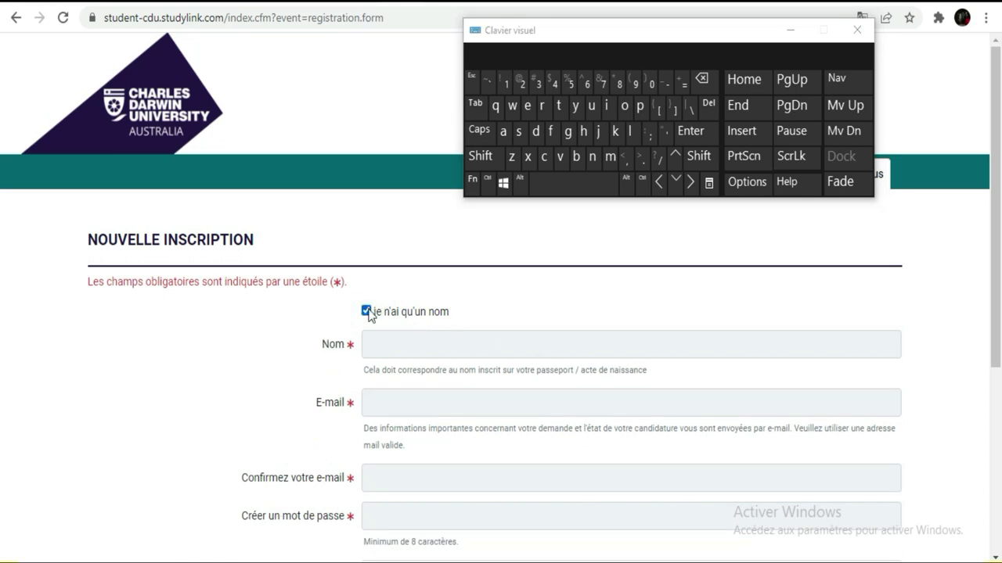
scroll(414, 299, "down", 2)
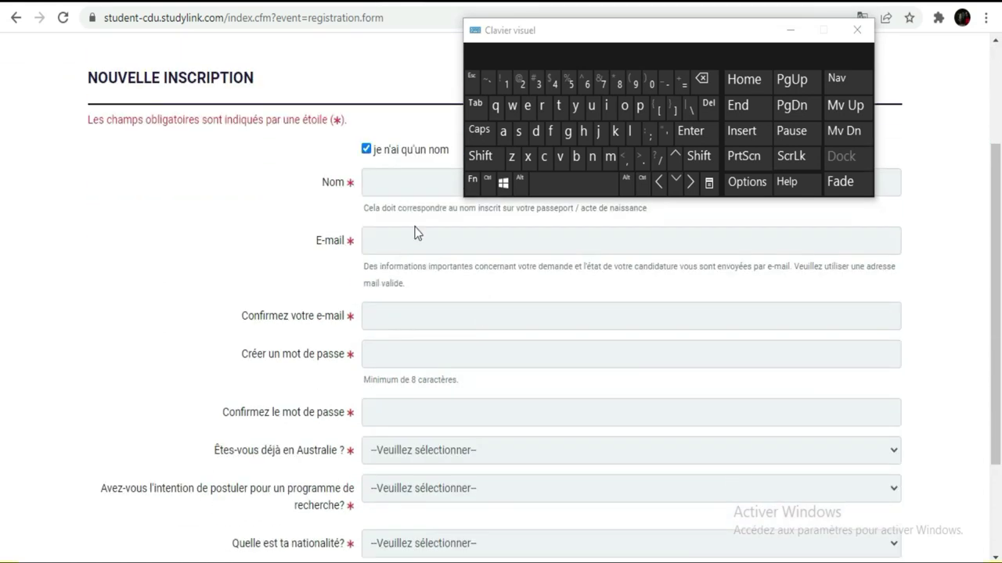
scroll(413, 232, "up", 1)
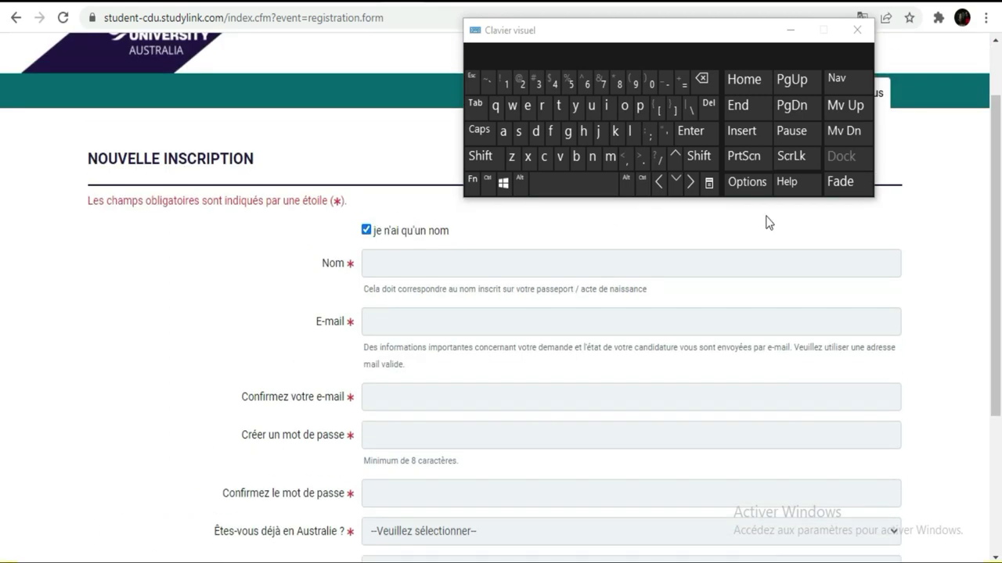
Show the registration form in English and clear the option for having only one name
left_click_drag(622, 31, 195, 22)
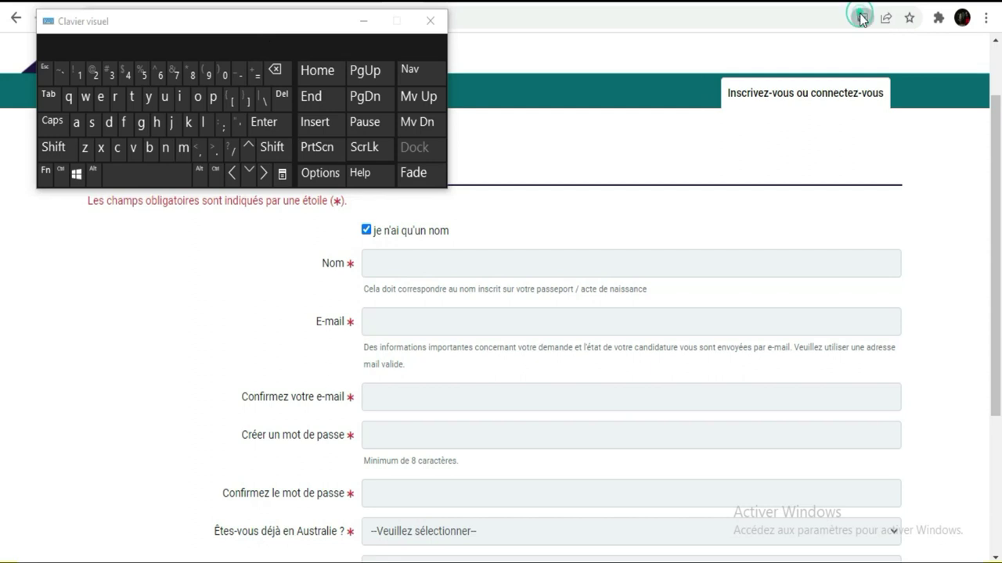
left_click(861, 17)
left_click(738, 49)
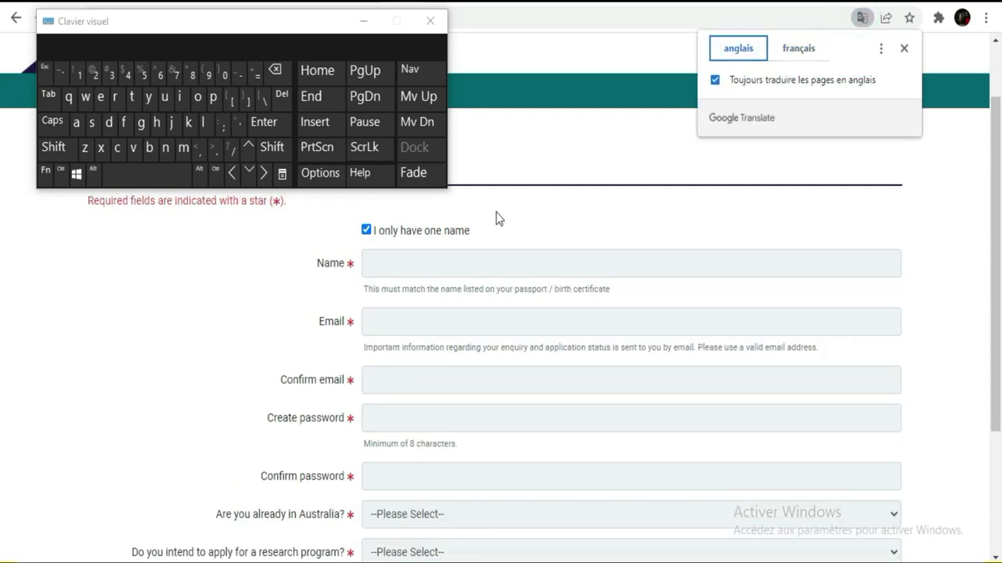
left_click(366, 231)
Translate the registration form back into French
left_click(443, 264)
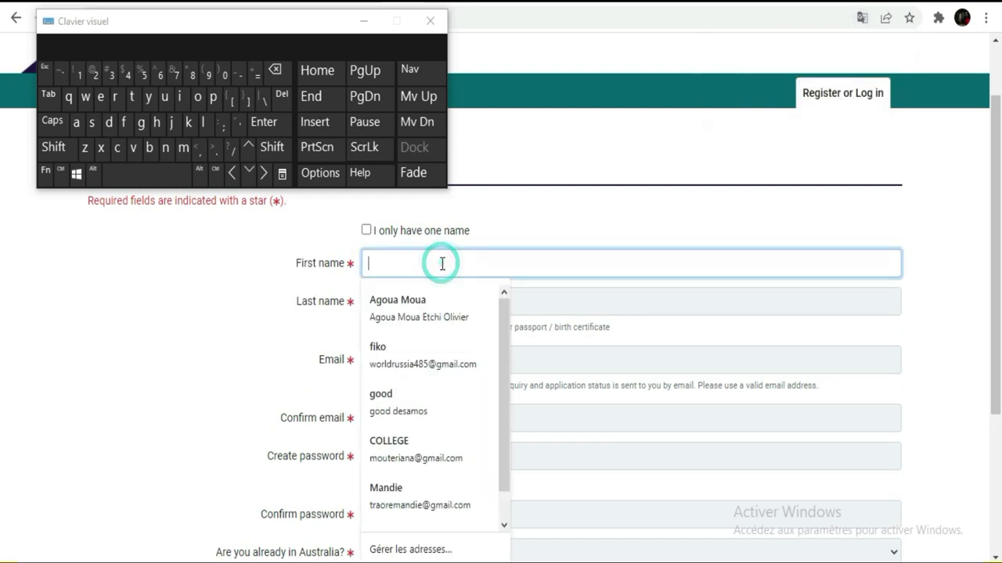
left_click(219, 310)
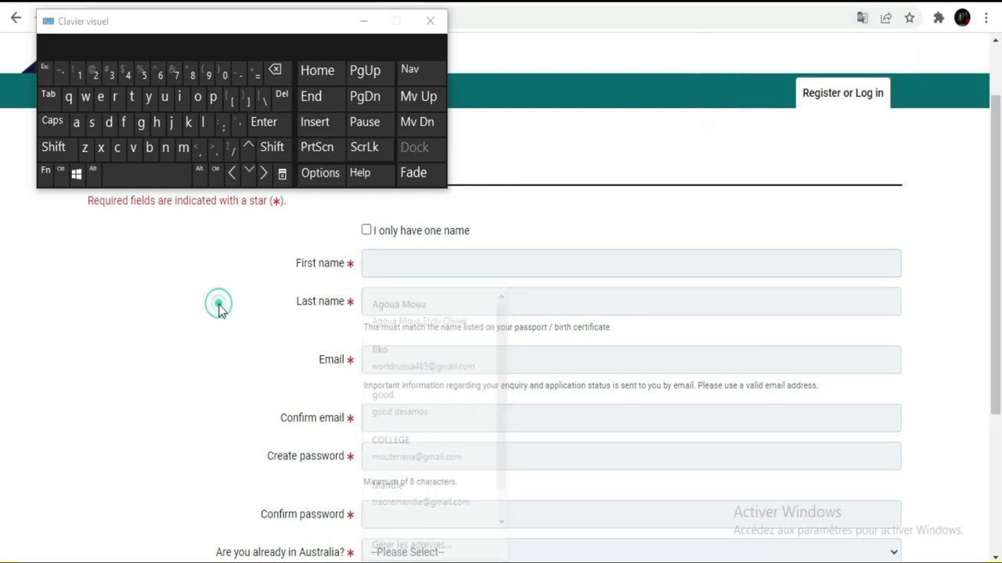
key("Tab")
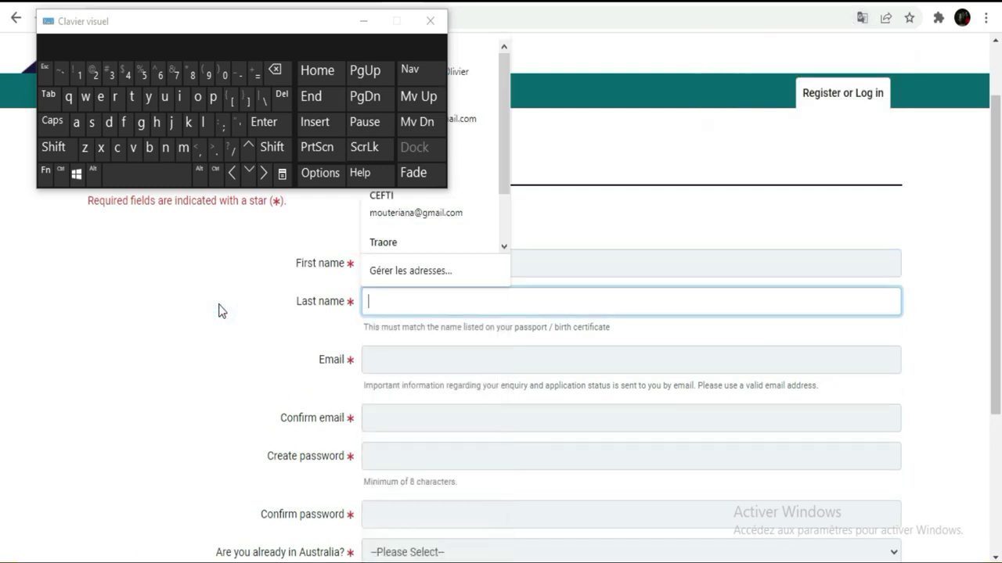
left_click(861, 17)
left_click(826, 61)
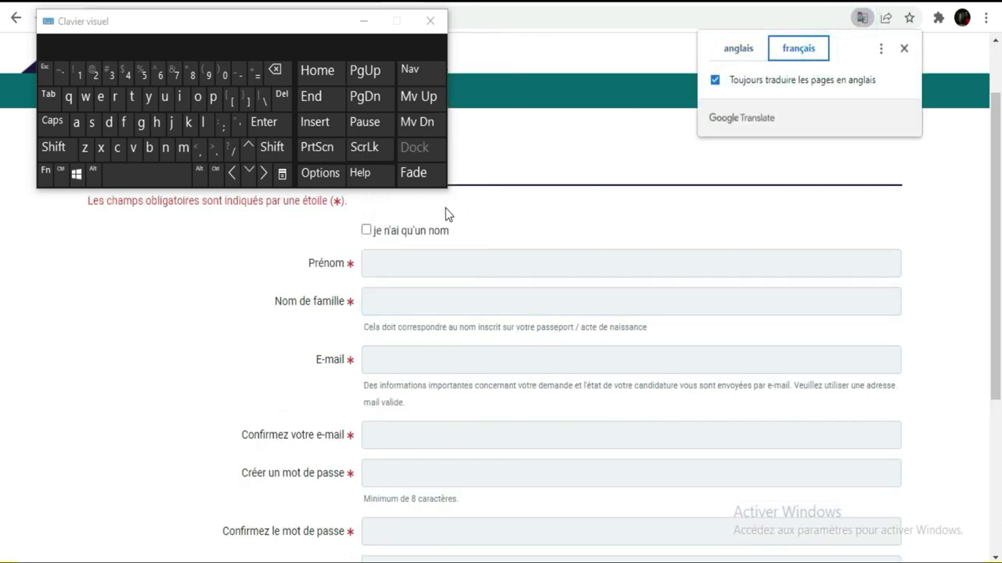
Enter the applicant's first name in the registration form using the on-screen keyboard
left_click(410, 261)
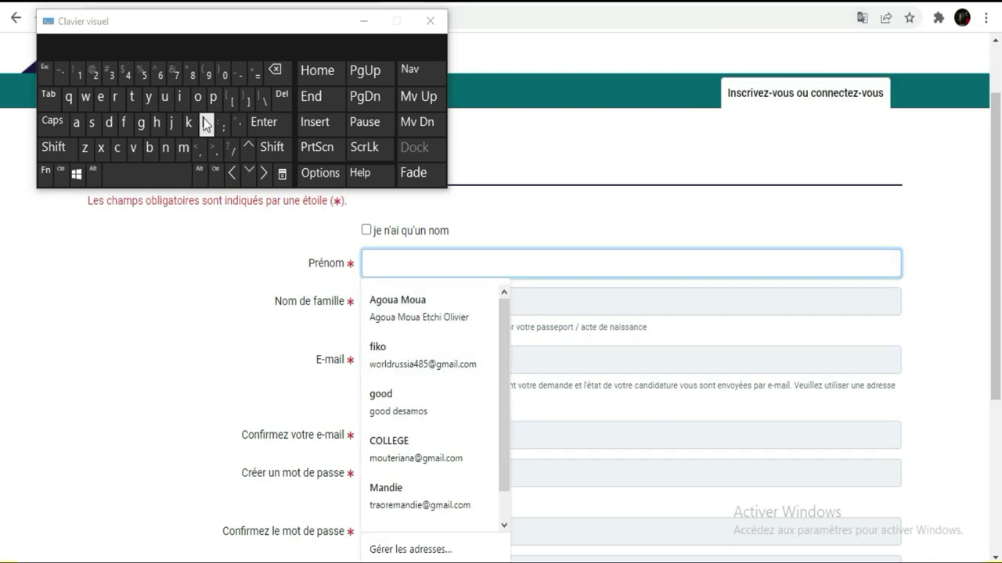
left_click(141, 123)
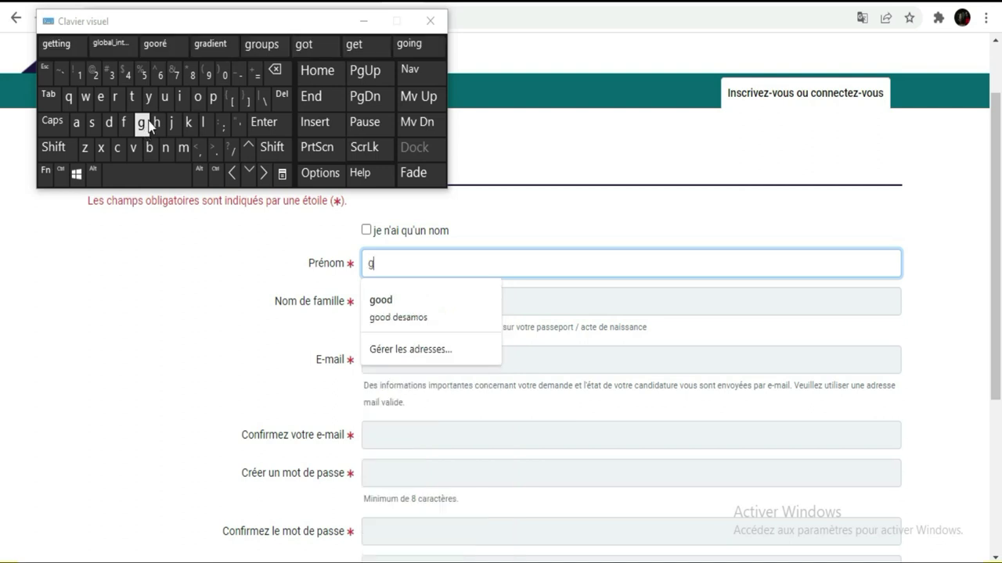
left_click(199, 105)
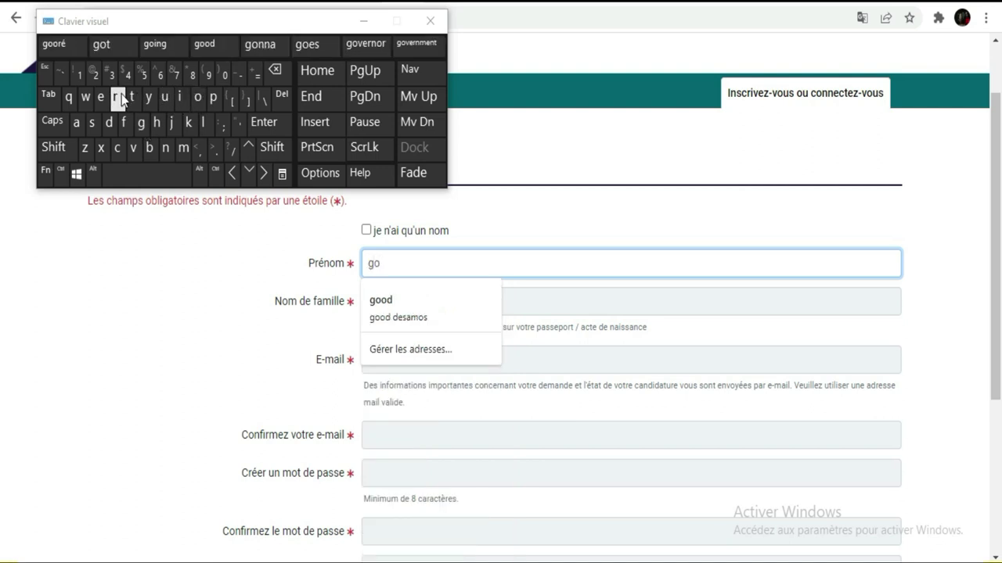
left_click(121, 94)
left_click(122, 121)
Enter the applicant's family name in the registration form using the on-screen keyboard
left_click(393, 303)
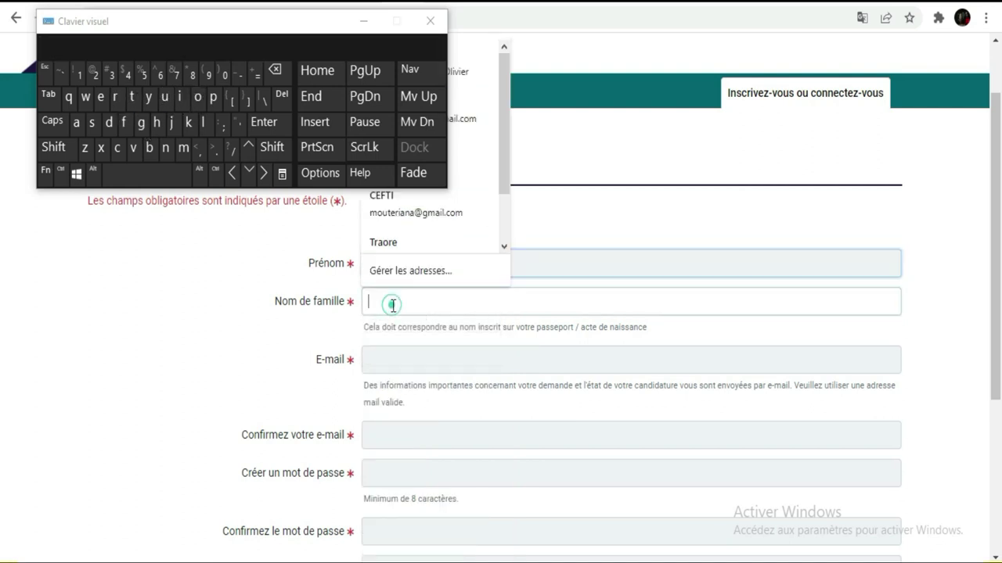
left_click(149, 147)
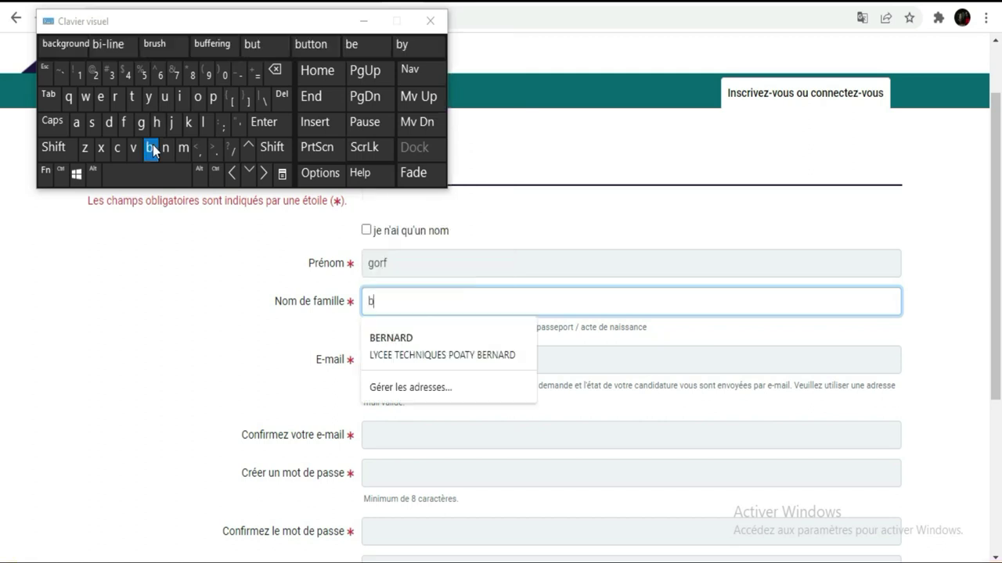
left_click(184, 99)
left_click(203, 122)
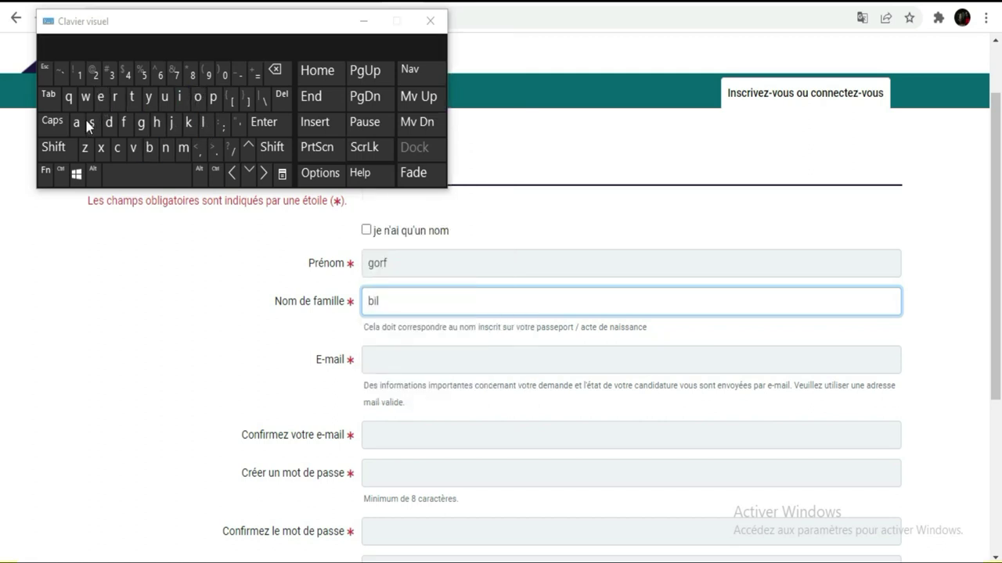
left_click(78, 123)
left_click(132, 97)
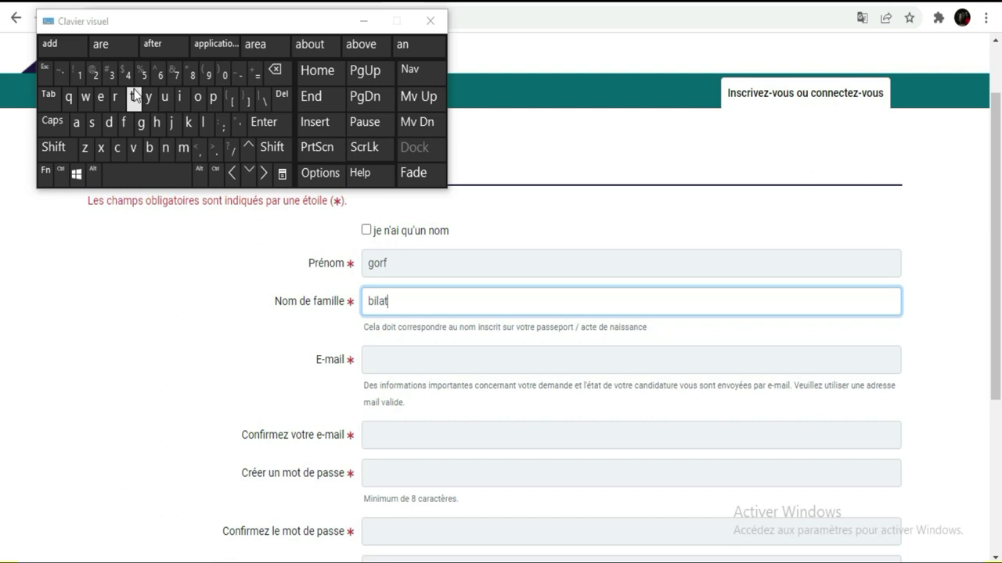
left_click(103, 97)
left_click(115, 97)
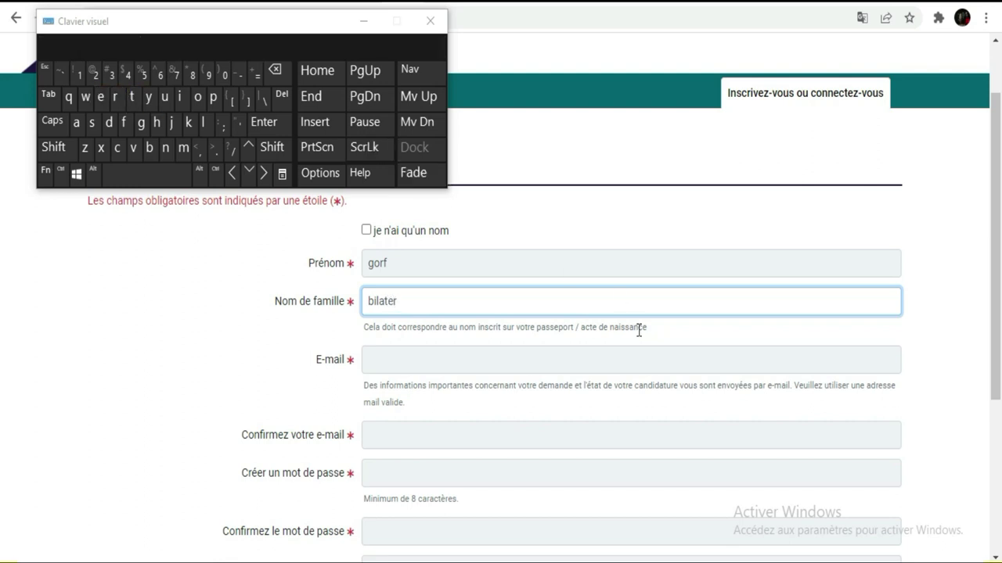
Enter the applicant's e-mail address in the registration form using the on-screen keyboard
left_click(595, 359)
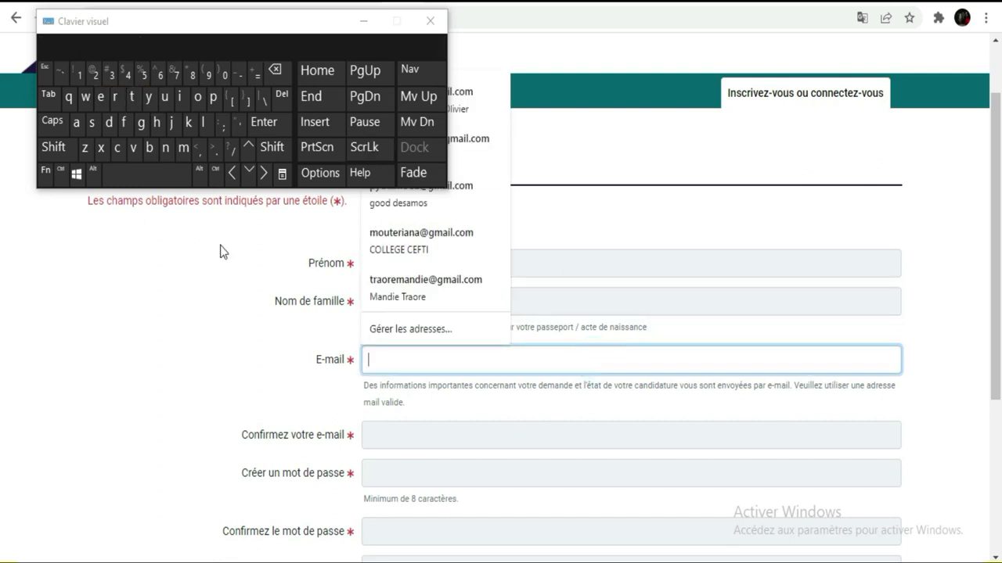
left_click(183, 147)
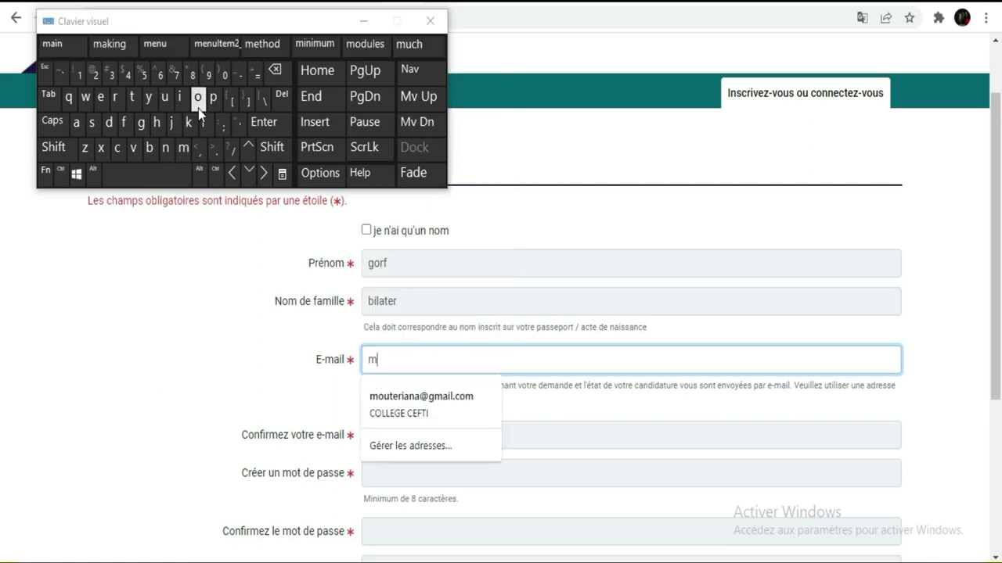
left_click(200, 113)
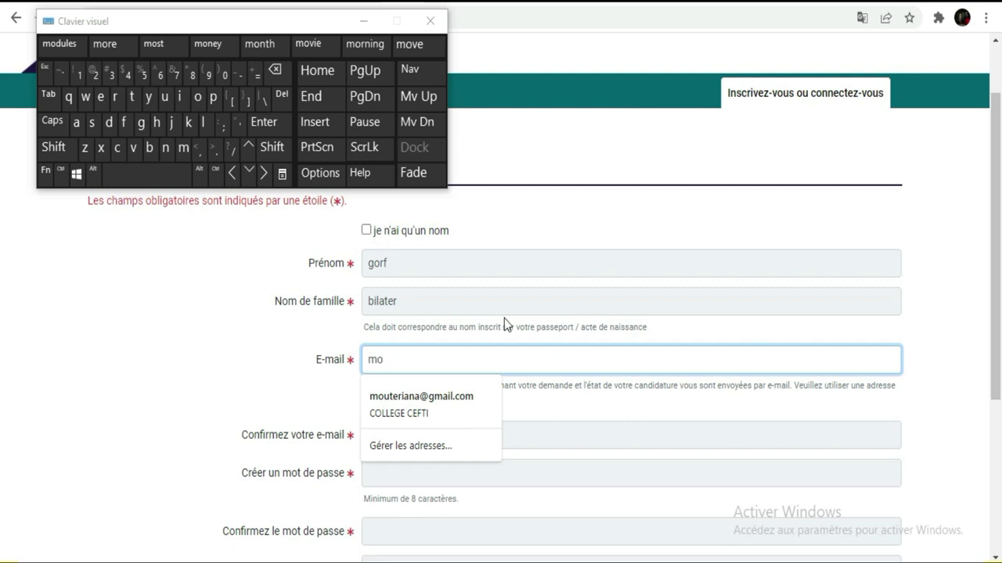
left_click(165, 151)
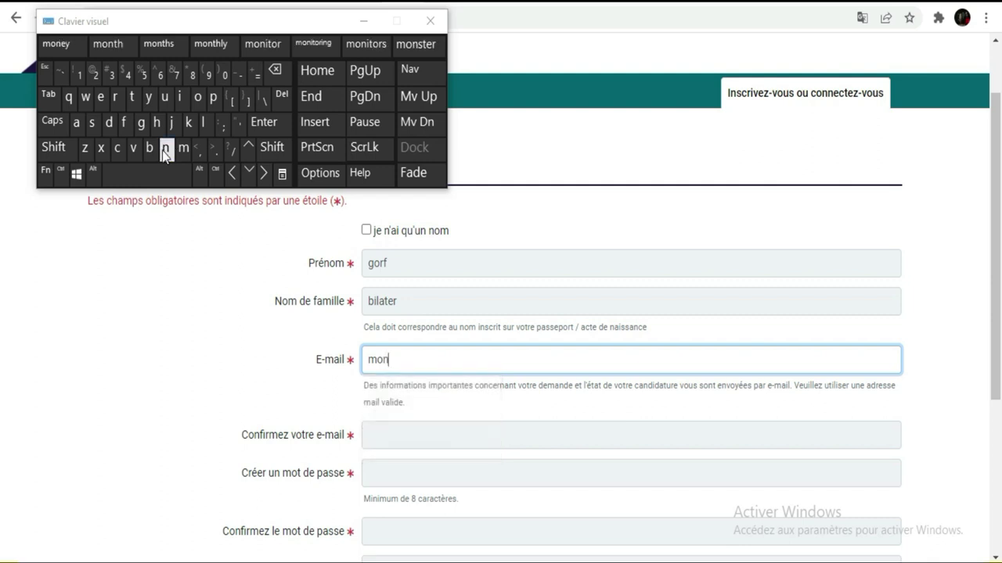
left_click(107, 122)
left_click(102, 99)
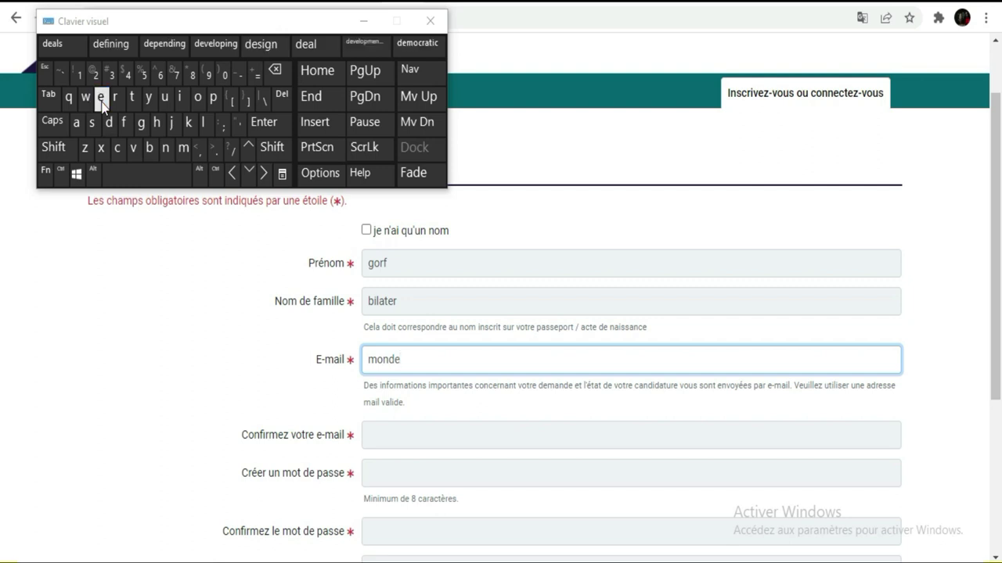
left_click(150, 148)
left_click(197, 97)
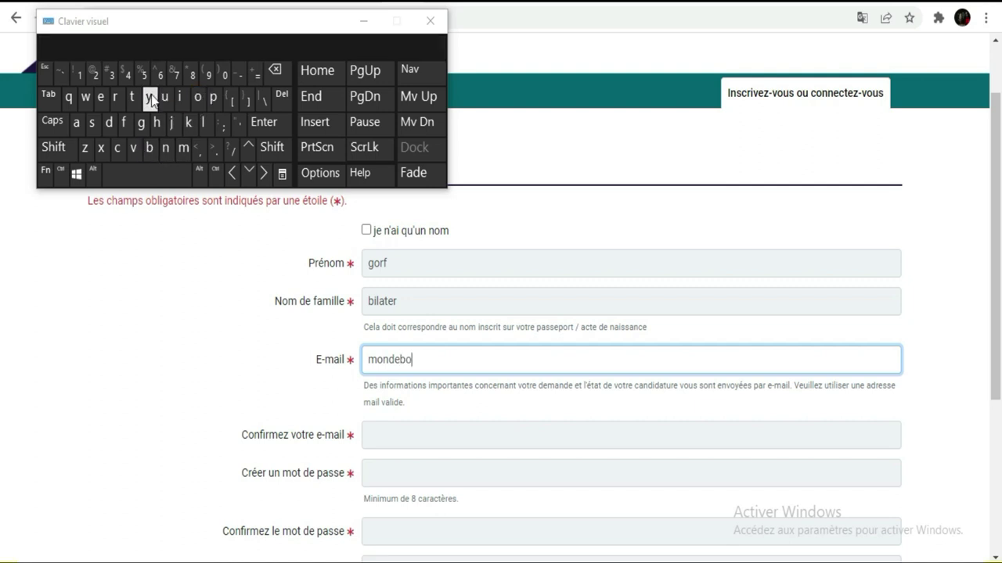
left_click(117, 97)
left_click(91, 123)
left_click(101, 98)
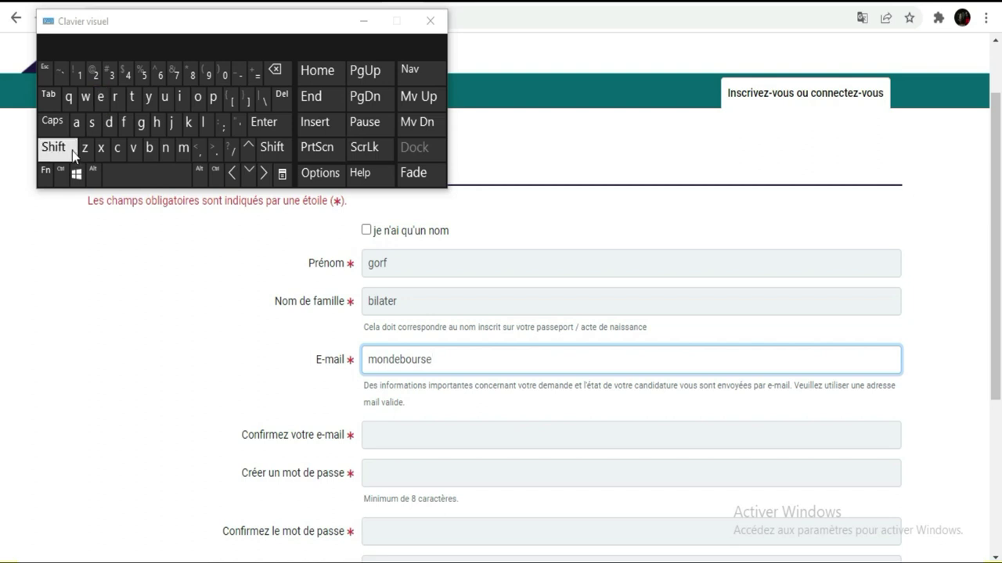
left_click(70, 149)
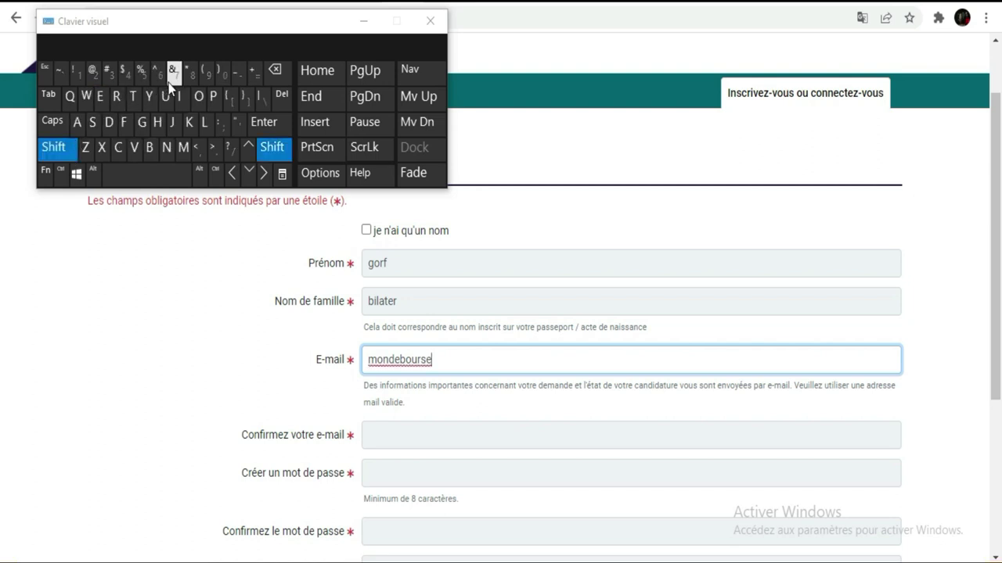
left_click(93, 74)
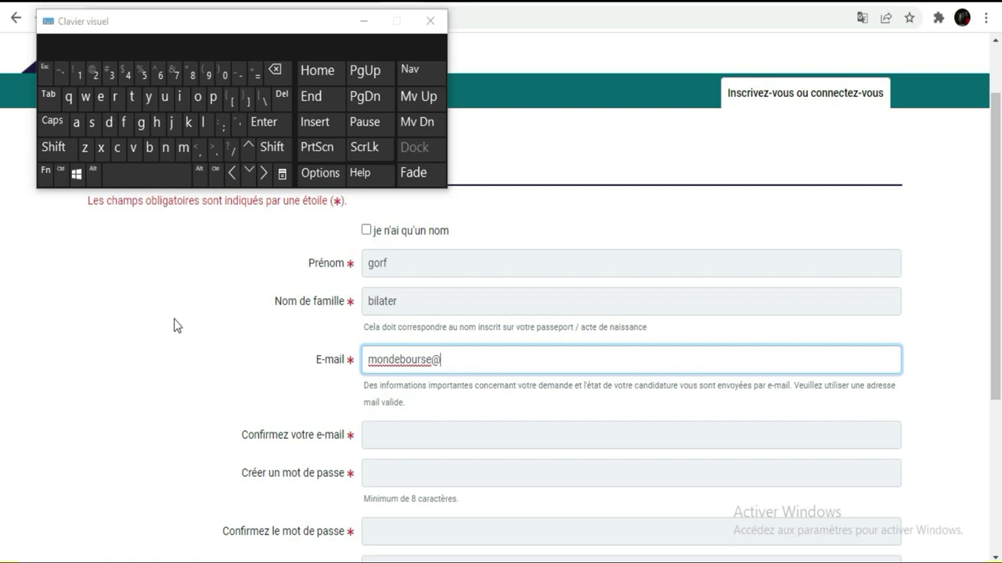
left_click(142, 123)
left_click(183, 147)
left_click(80, 121)
left_click(179, 97)
left_click(205, 124)
left_click(214, 149)
left_click(118, 148)
left_click(199, 97)
left_click(182, 147)
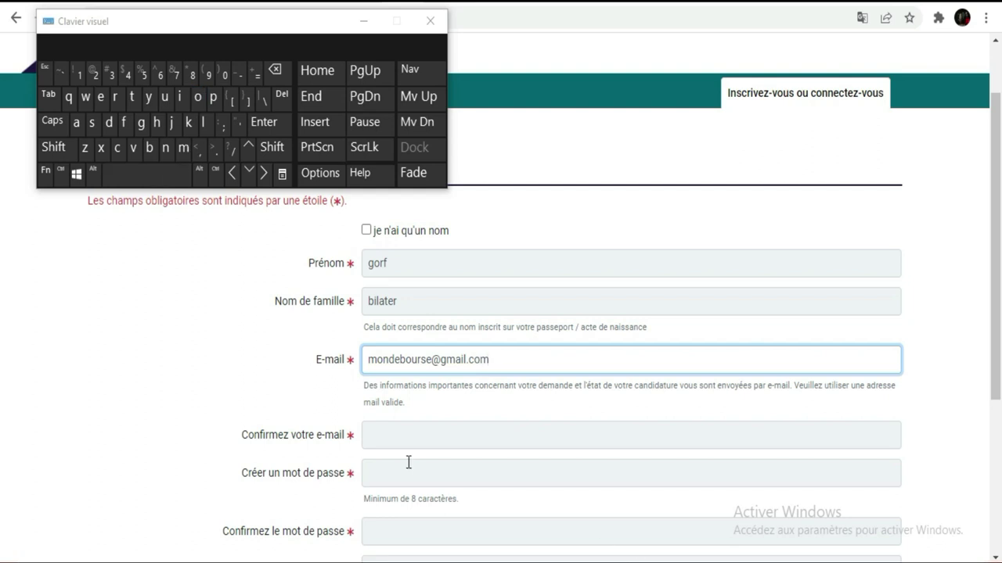
Enter the applicant's e-mail address again in the e-mail confirmation field using the on-screen keyboard
left_click(404, 431)
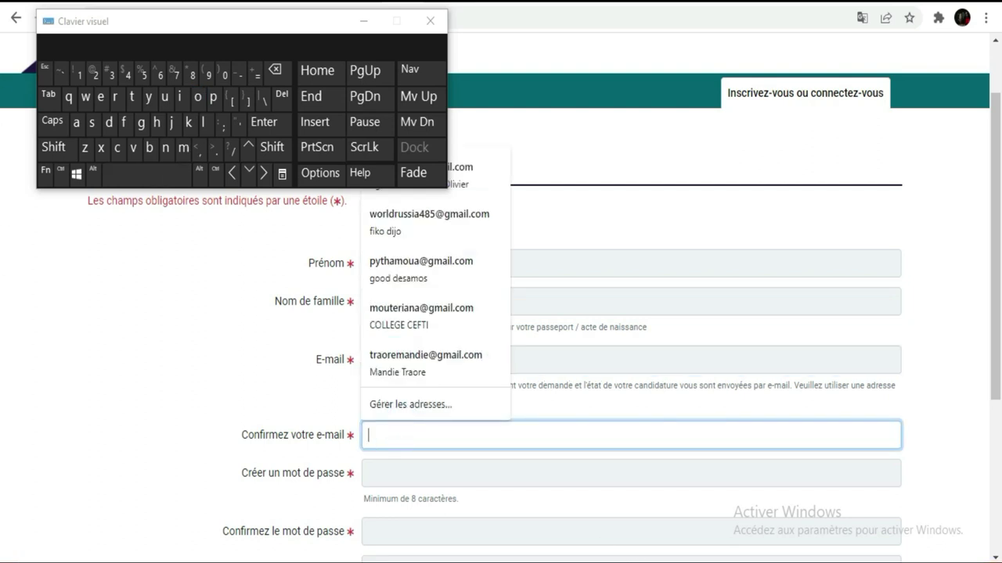
left_click(184, 147)
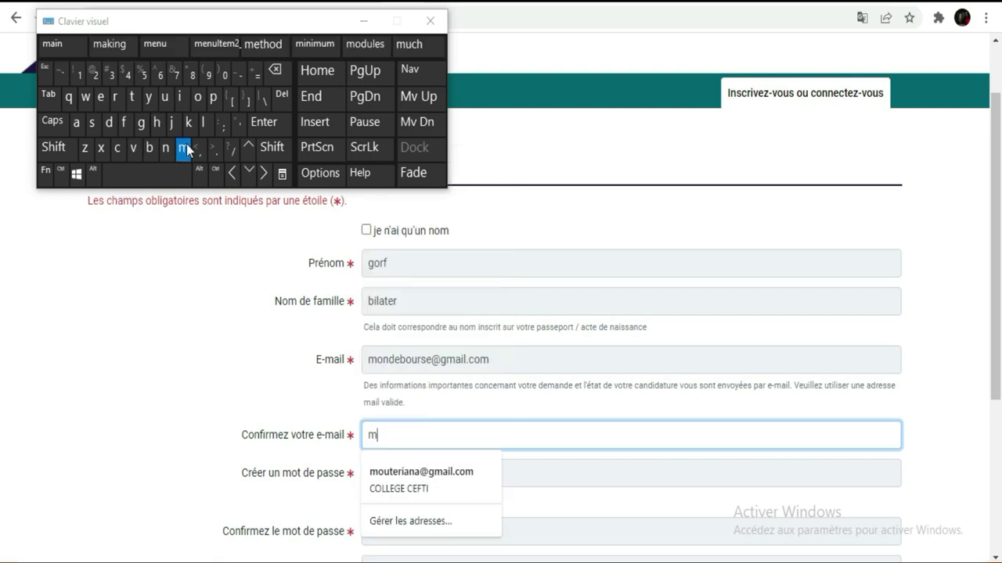
left_click(198, 97)
left_click(165, 147)
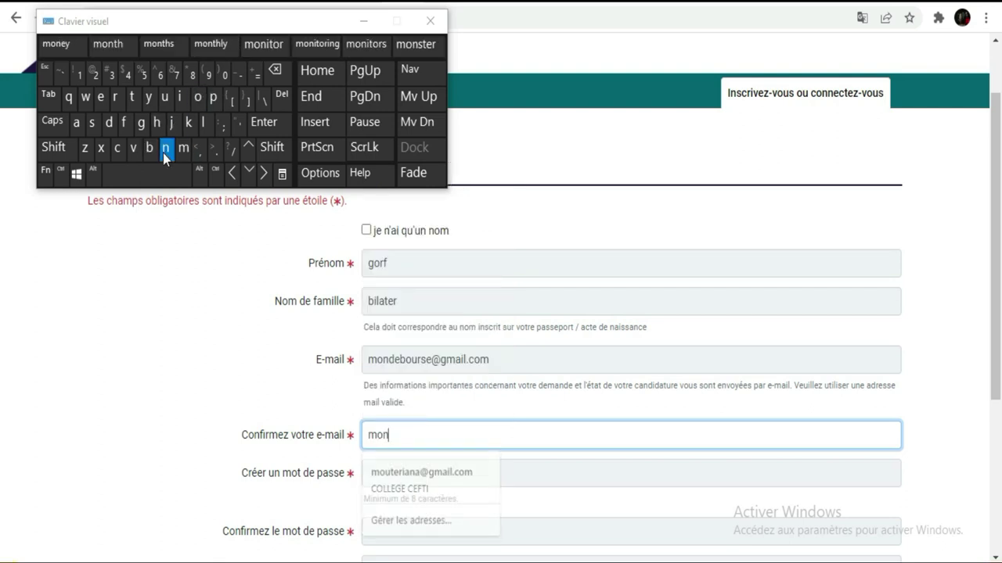
left_click(111, 123)
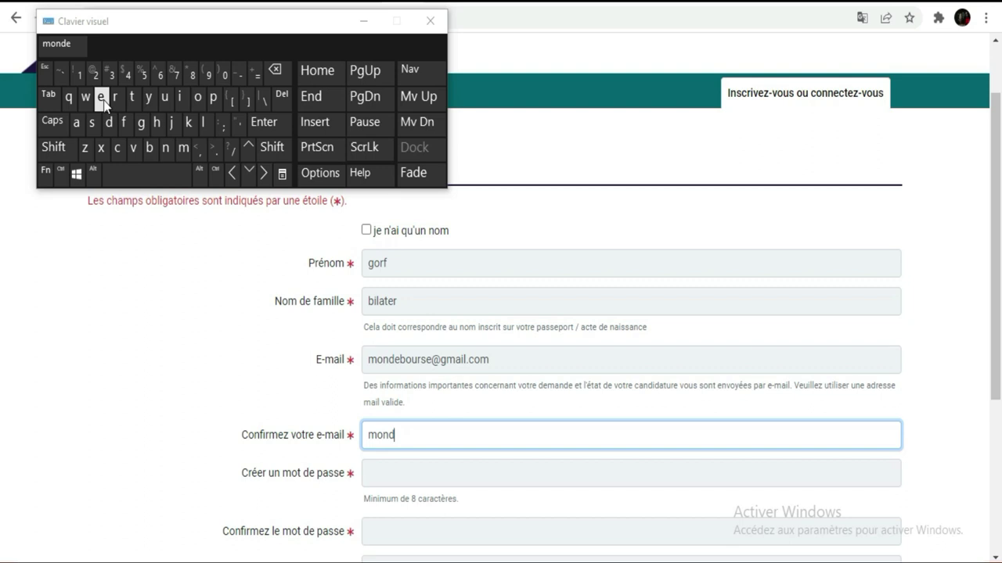
left_click(103, 99)
left_click(198, 97)
left_click(161, 98)
left_click(115, 100)
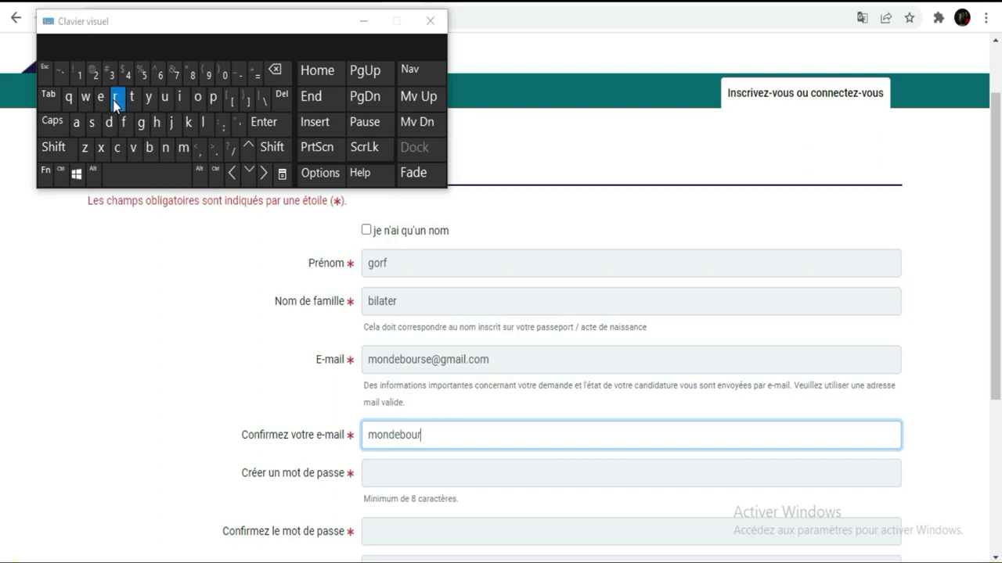
left_click(100, 97)
left_click(69, 146)
left_click(92, 72)
left_click(141, 122)
left_click(182, 148)
left_click(76, 123)
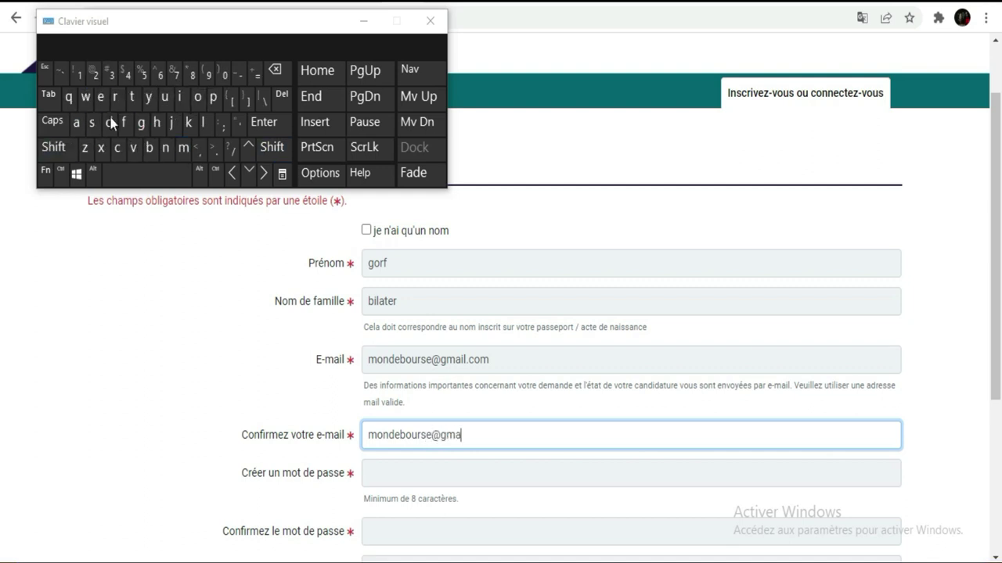
left_click(207, 123)
left_click(213, 149)
left_click(116, 149)
left_click(197, 97)
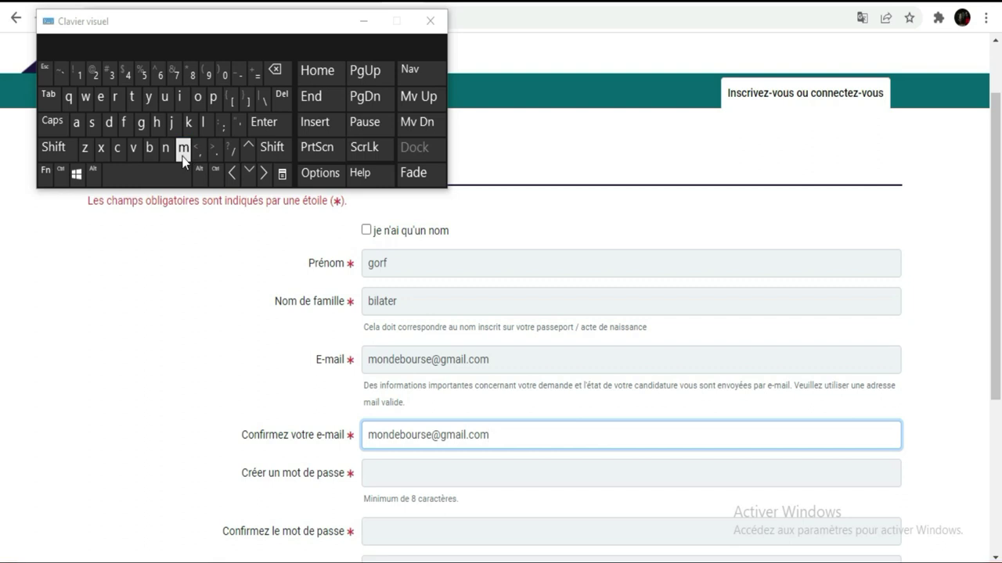
Enter the account password in the password creation field using the on-screen keyboard
scroll(635, 420, "down", 2)
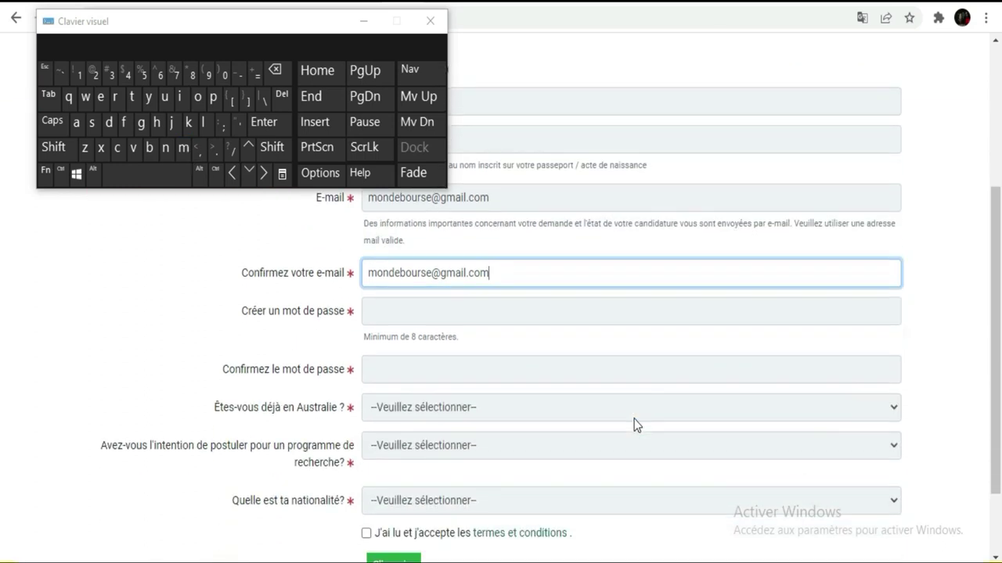
left_click(559, 316)
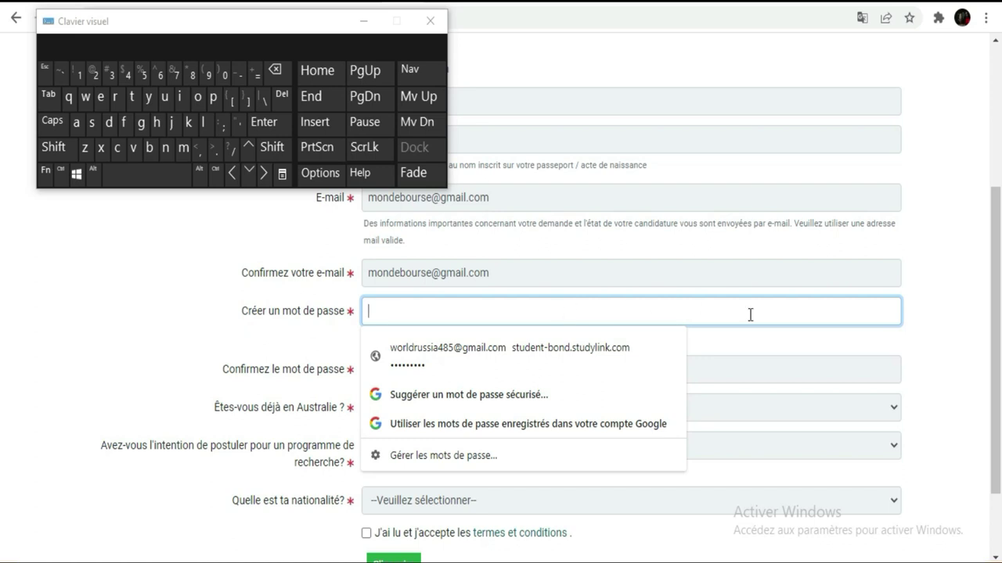
left_click(940, 254)
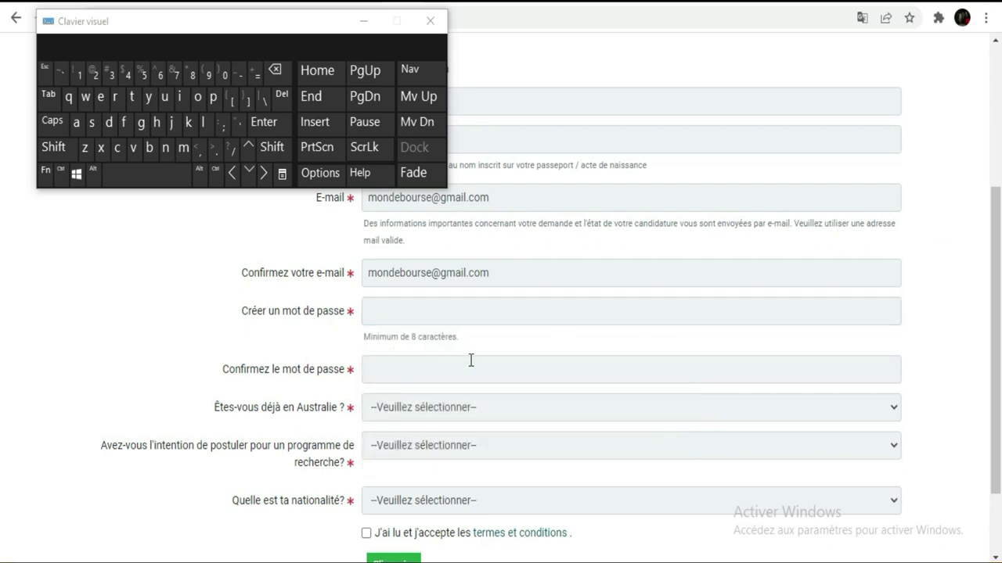
left_click(441, 312)
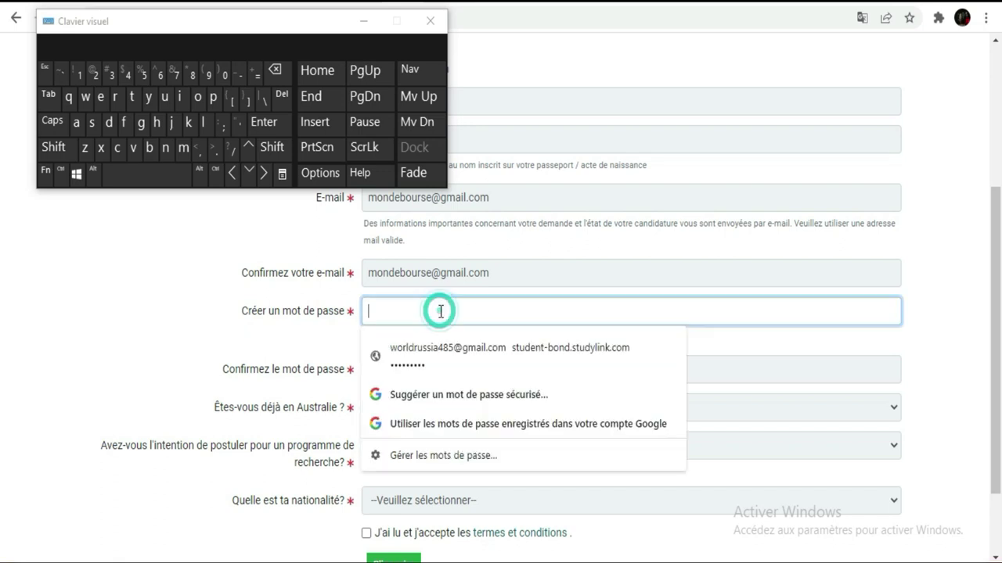
left_click(44, 154)
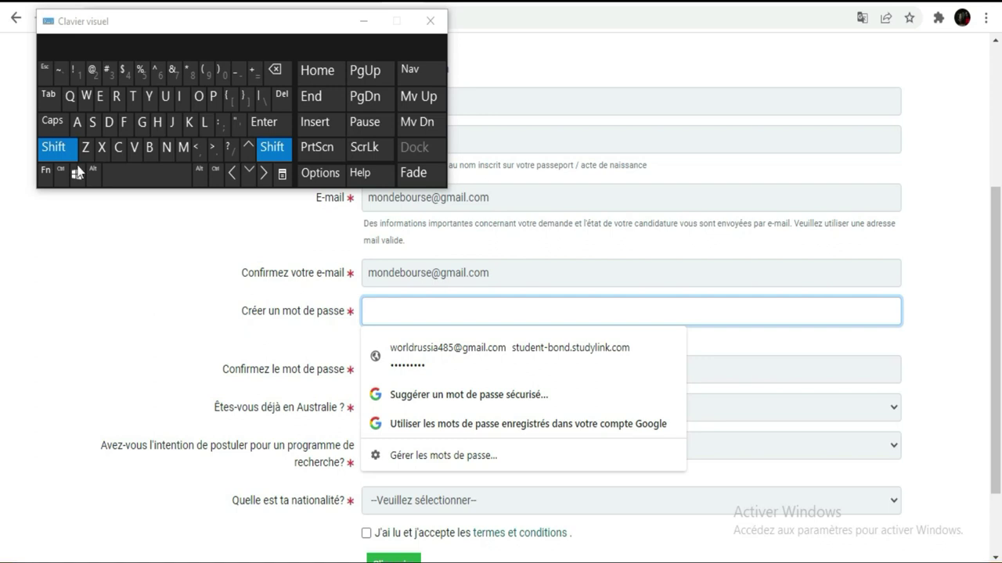
left_click(113, 132)
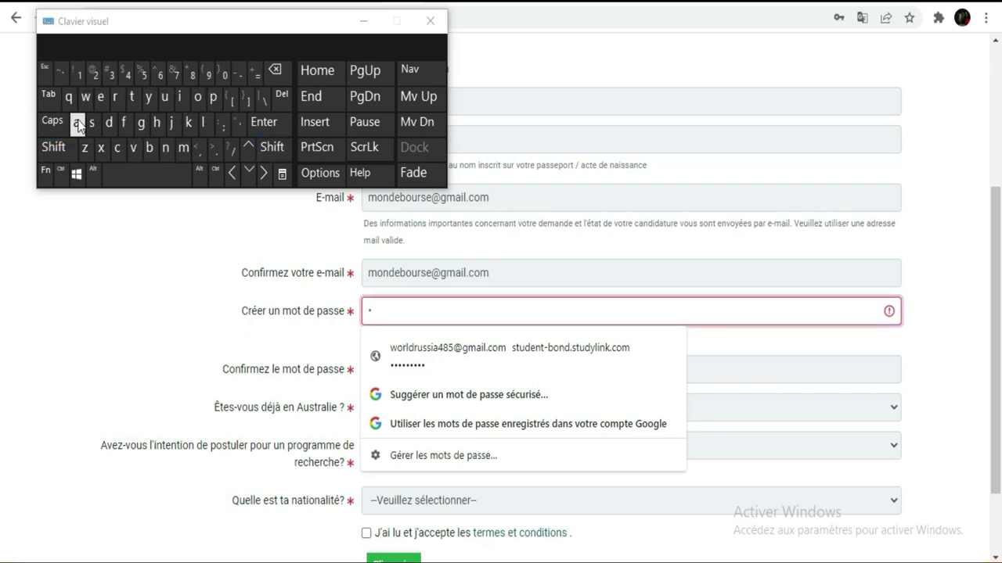
left_click(50, 144)
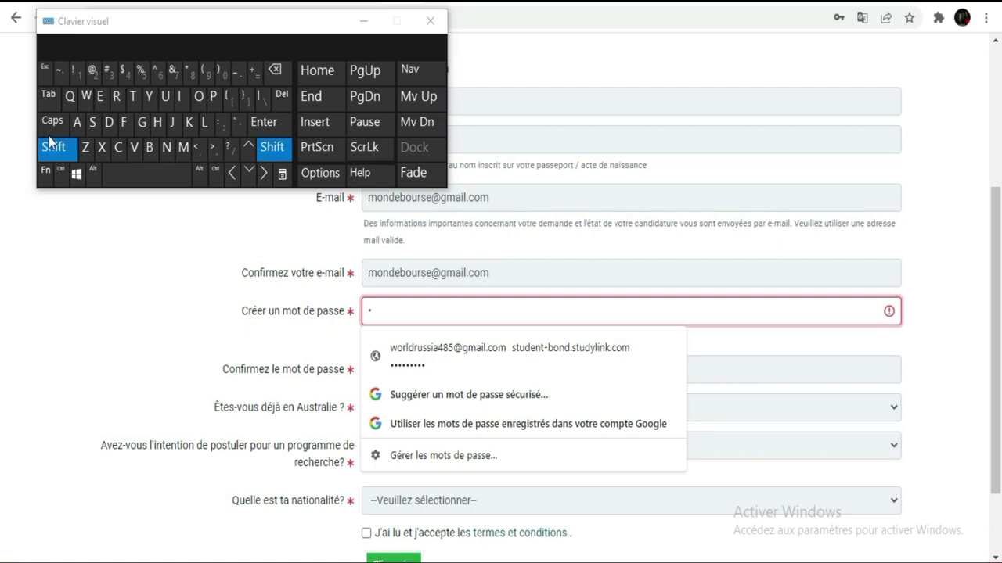
left_click(90, 74)
left_click(113, 122)
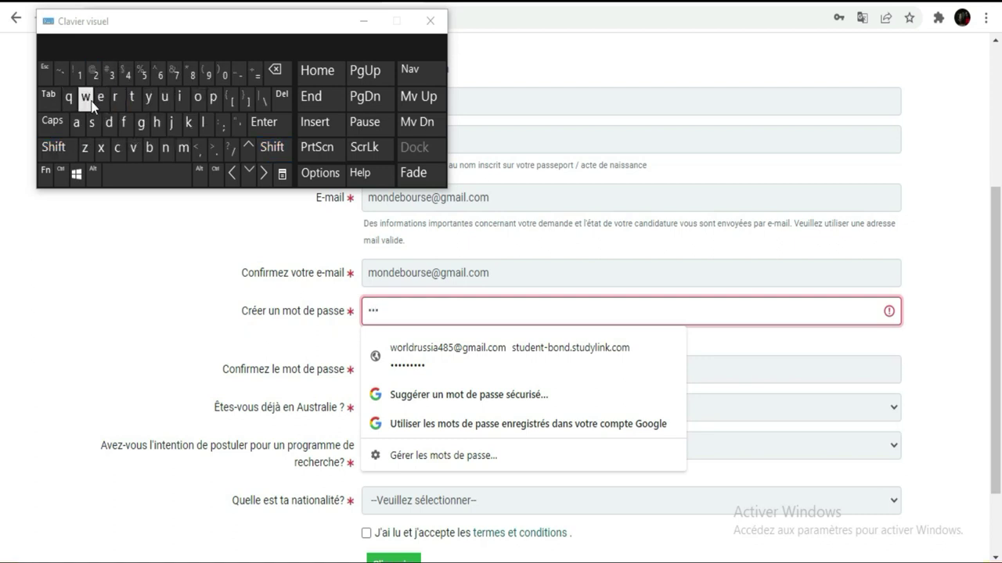
left_click(181, 99)
left_click(165, 147)
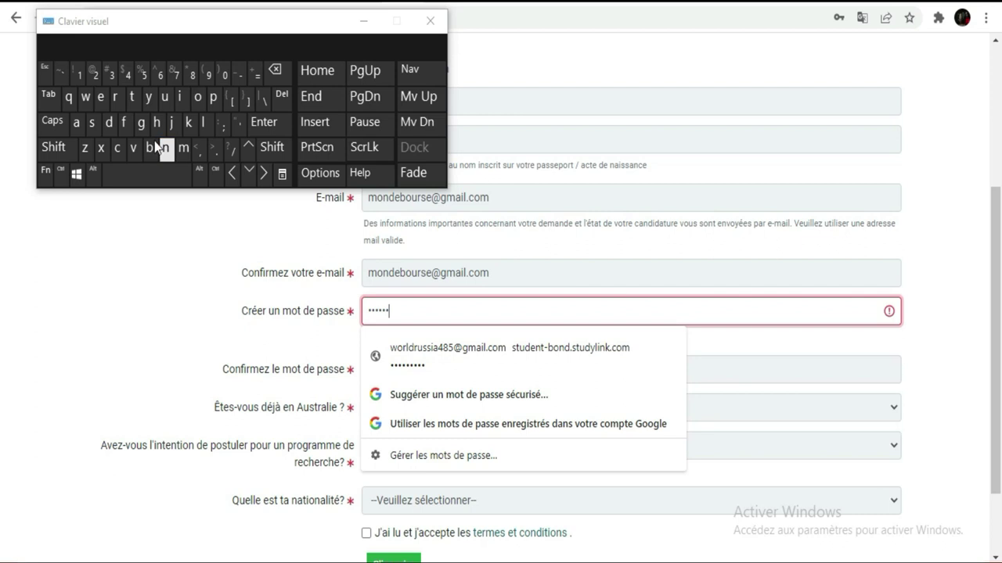
left_click(98, 75)
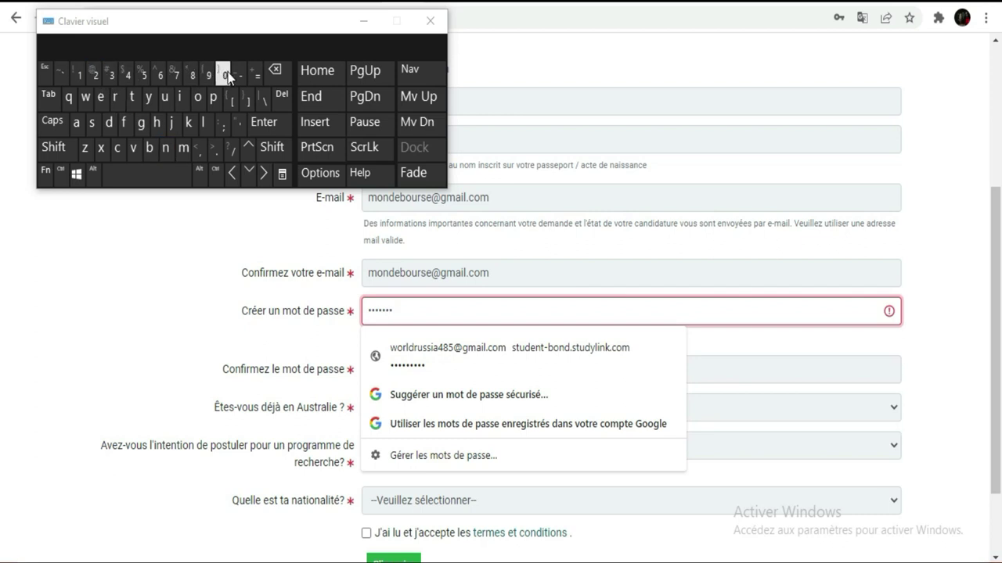
left_click(226, 75)
left_click(96, 75)
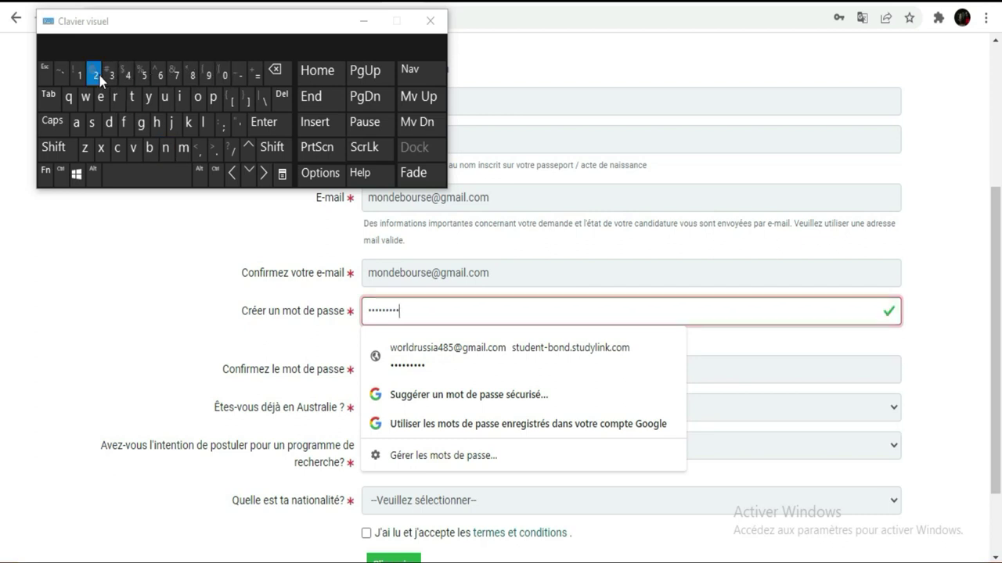
left_click(159, 344)
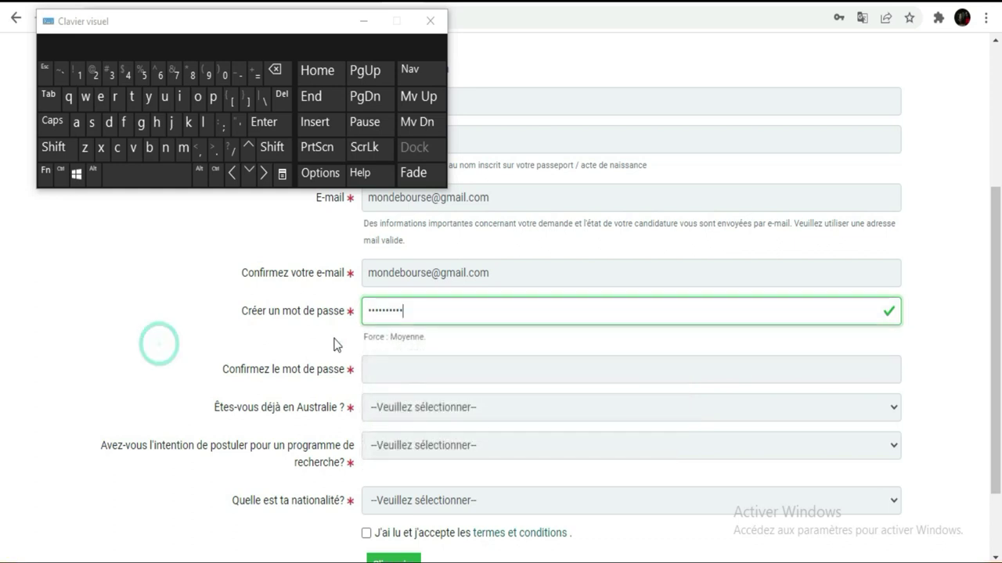
Enter the account password again in the password confirmation field using the on-screen keyboard
left_click(386, 370)
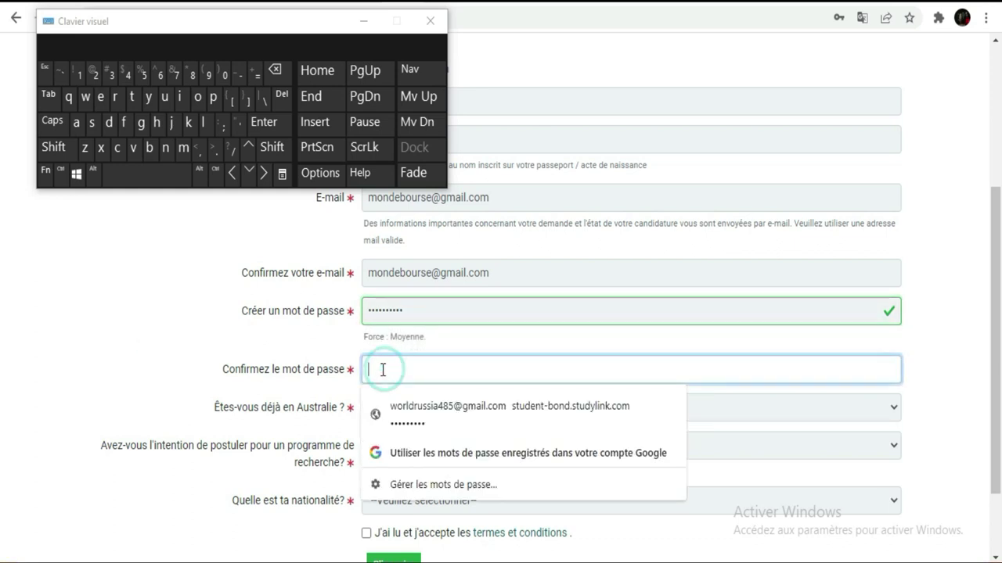
left_click(58, 149)
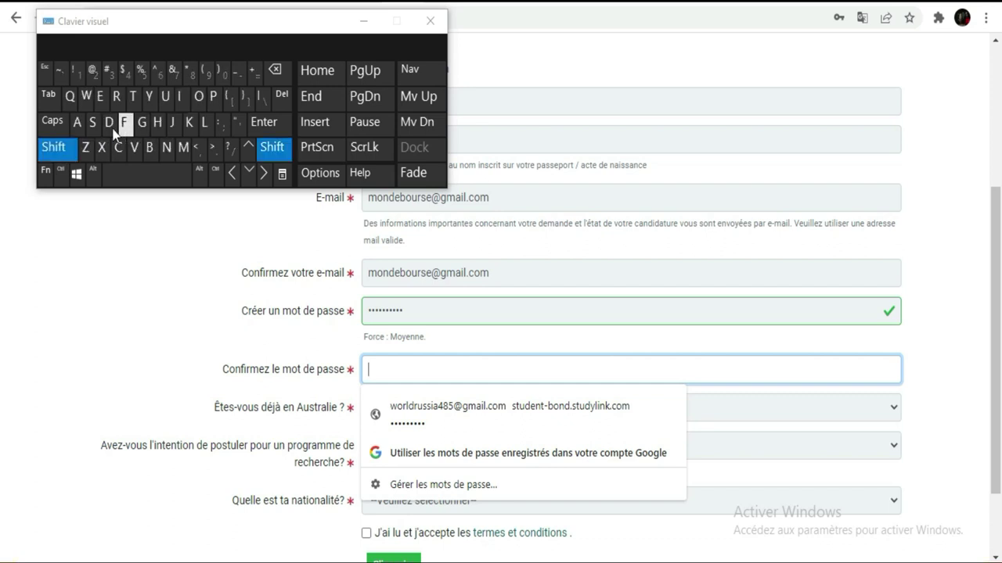
left_click(117, 123)
left_click(70, 149)
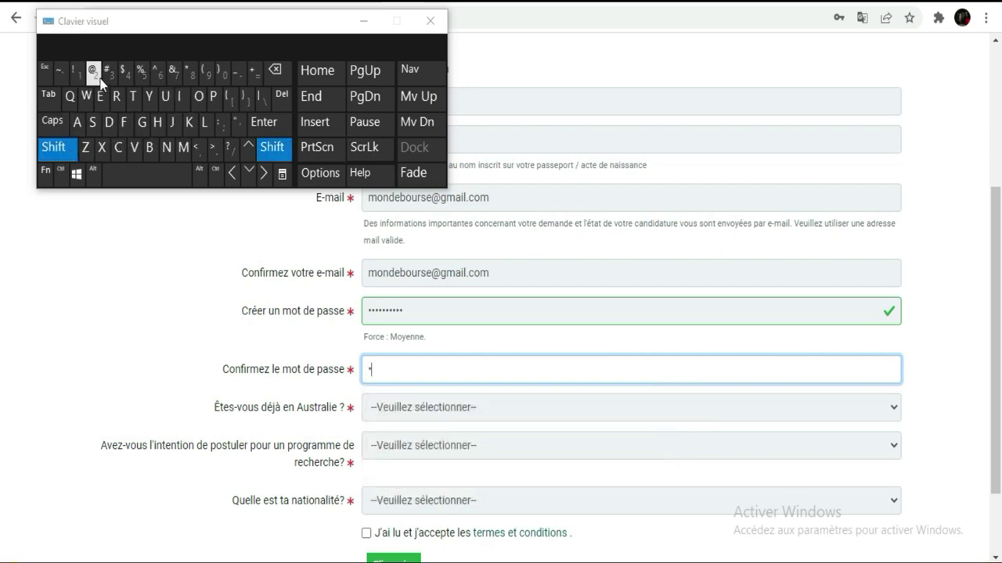
left_click(95, 74)
left_click(119, 98)
left_click(86, 98)
left_click(181, 97)
left_click(167, 150)
left_click(98, 77)
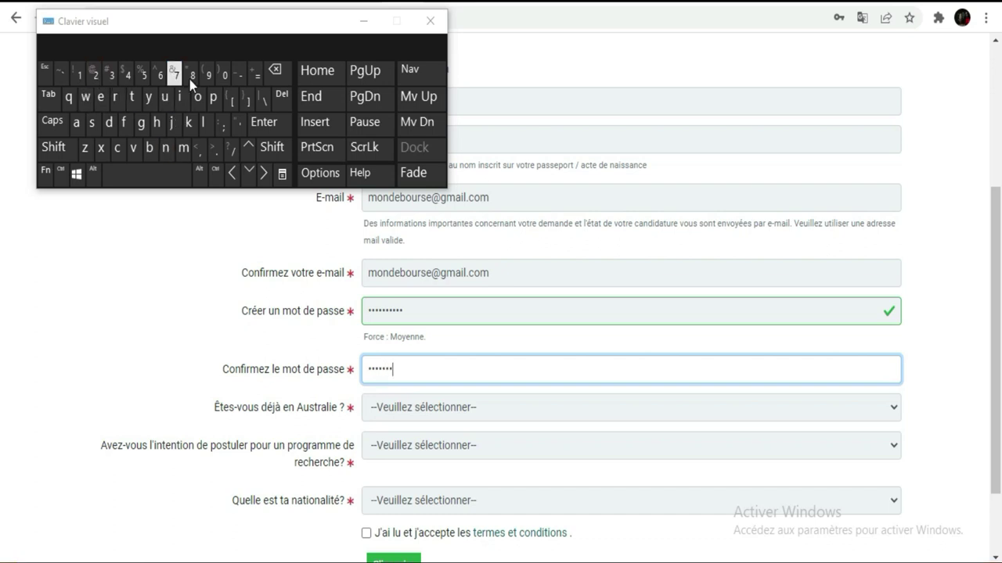
left_click(227, 78)
Answer Non to already being in Australia and Oui to intending to apply for a research programme
left_click(475, 410)
left_click(456, 444)
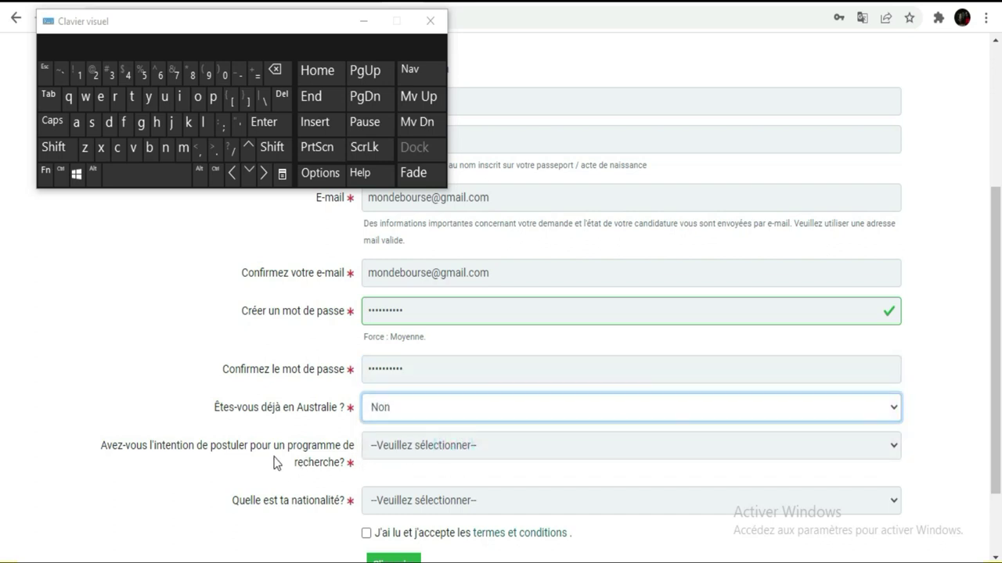
left_click(479, 444)
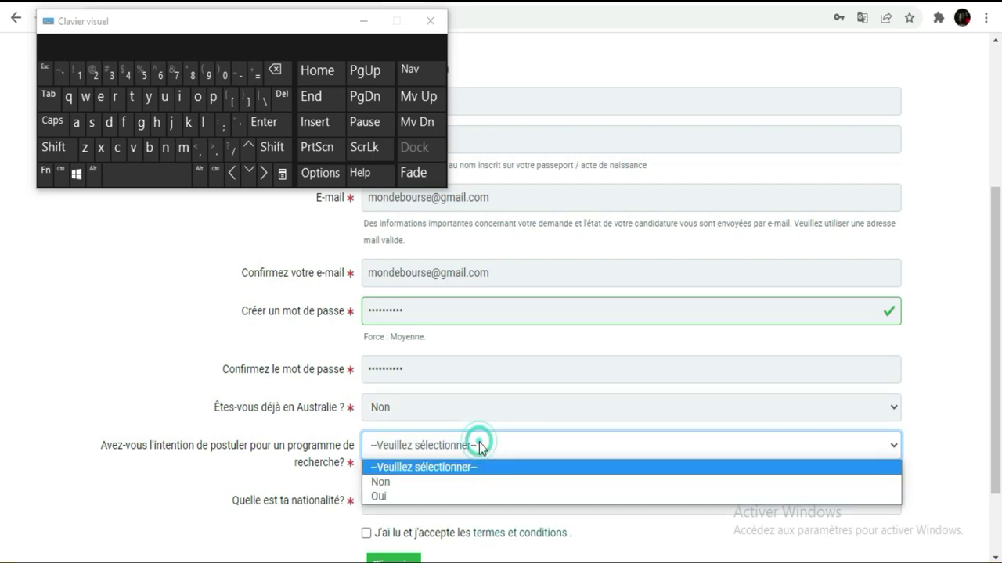
left_click(430, 497)
Set the applicant's nationality to COTE D'IVOIRE
scroll(595, 353, "down", 2)
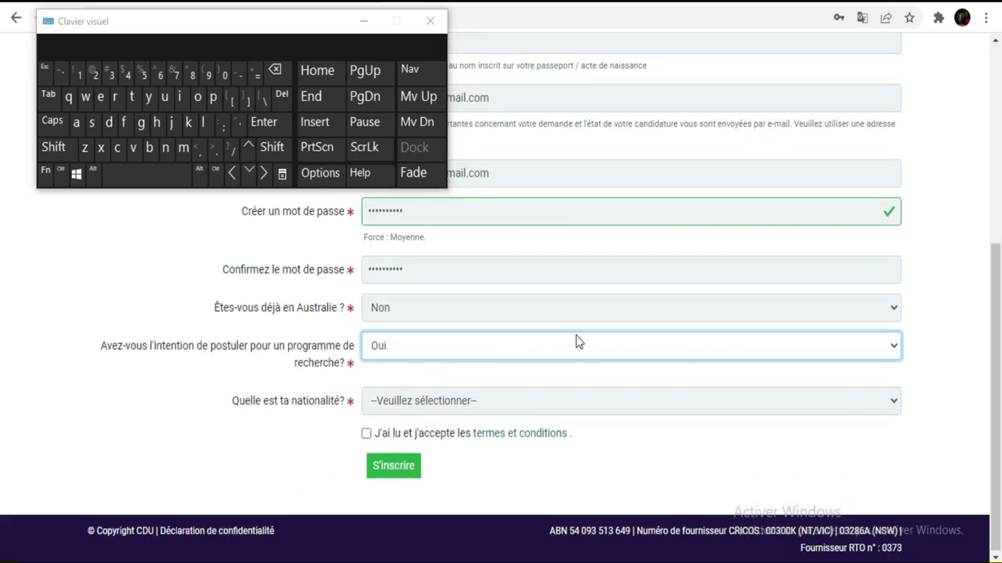
left_click(891, 403)
scroll(577, 270, "down", 20)
scroll(577, 266, "down", 8)
scroll(577, 267, "up", 5)
scroll(576, 267, "up", 5)
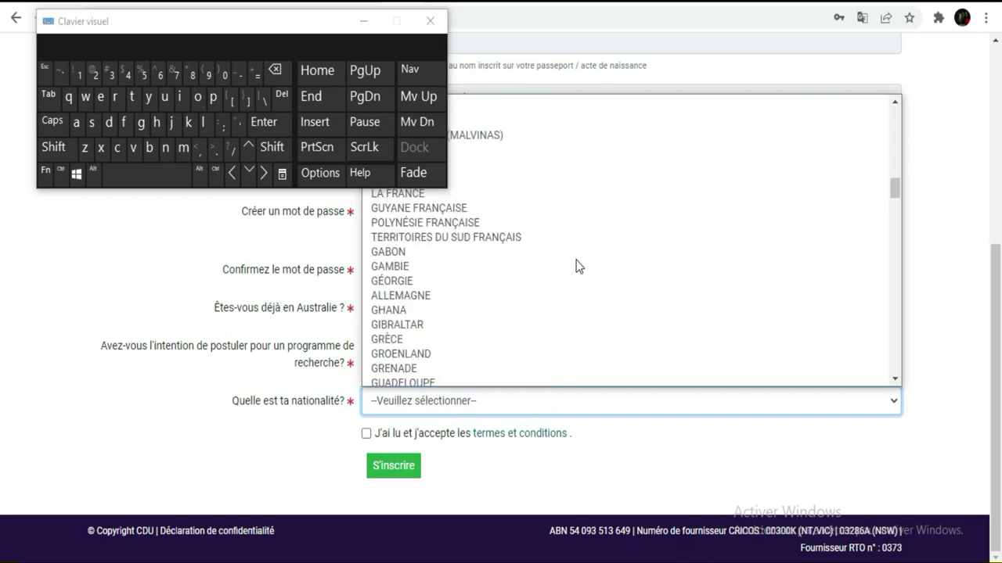
scroll(577, 267, "up", 10)
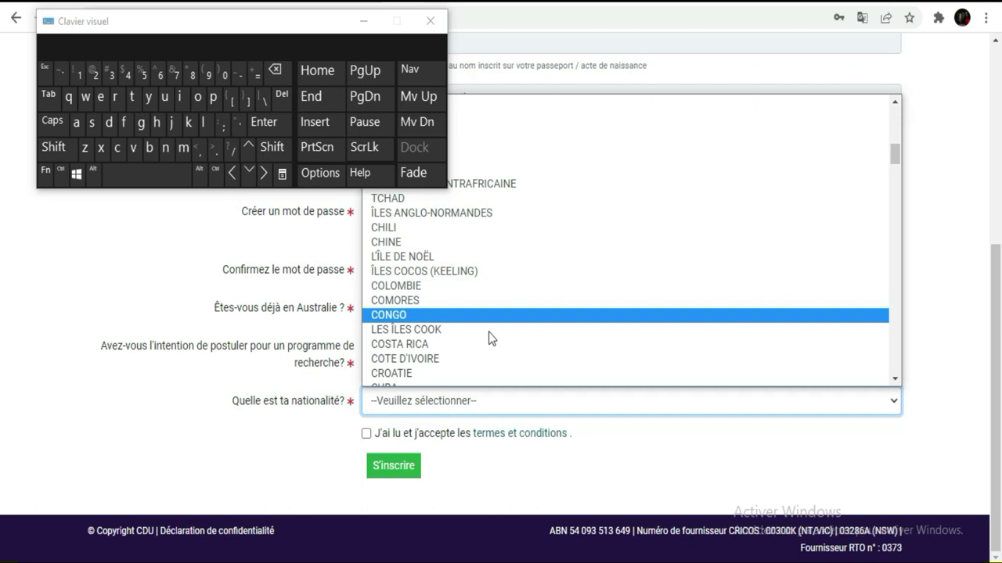
left_click(465, 360)
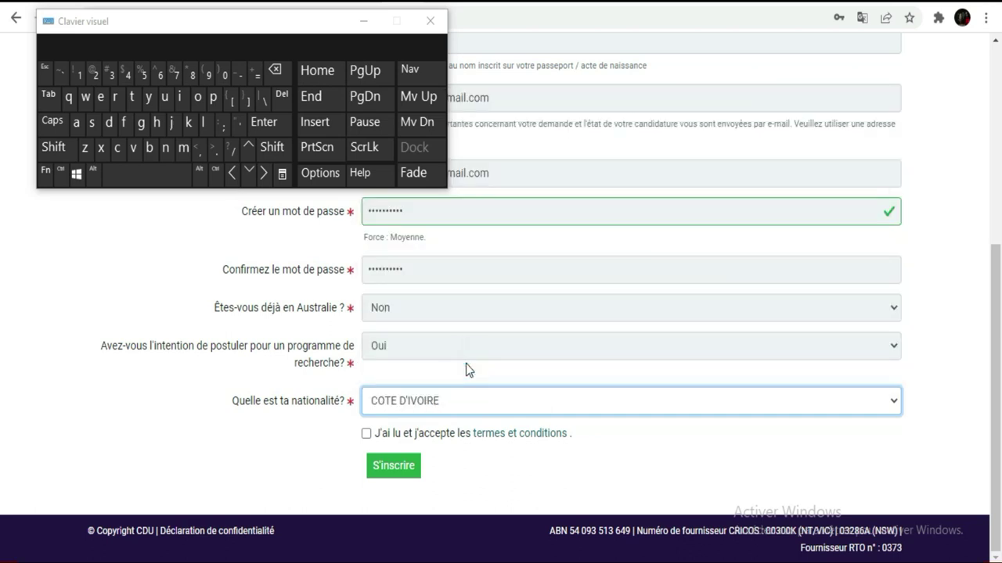
Accept the terms and conditions and submit the registration form
left_click(368, 435)
left_click(405, 472)
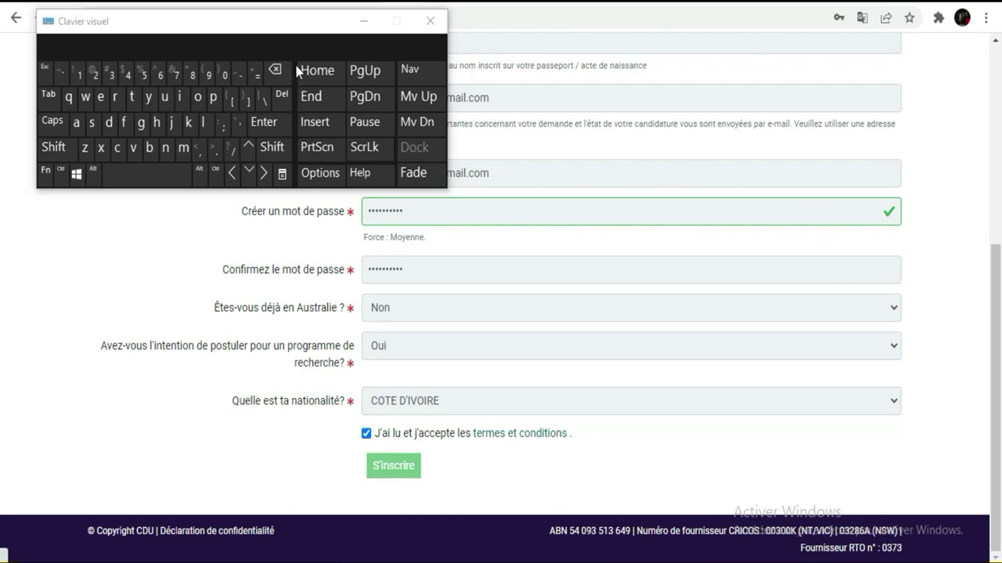
Move the on-screen keyboard out of the way and dismiss the browser's password-saving prompts
left_click_drag(264, 27, 427, 1)
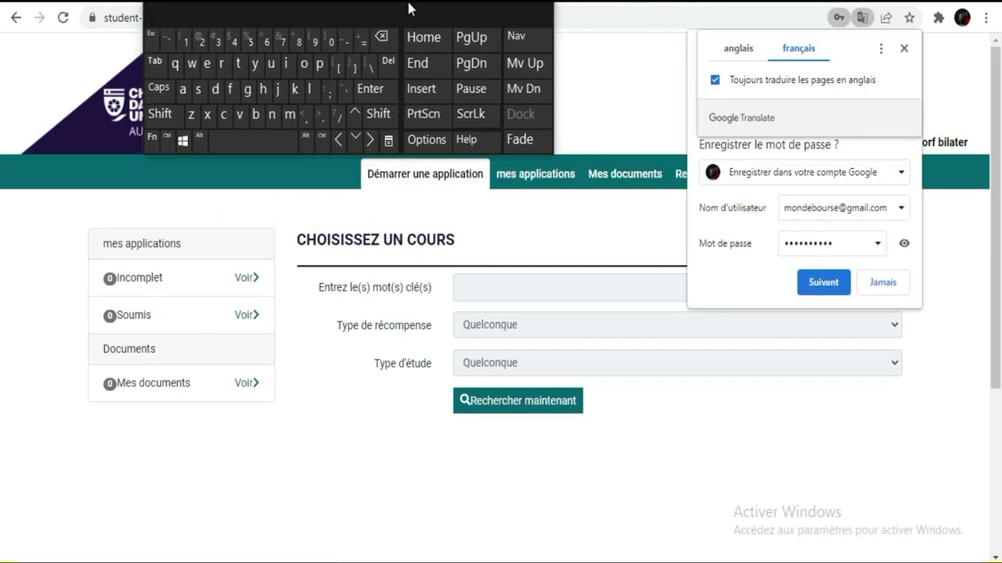
left_click(822, 282)
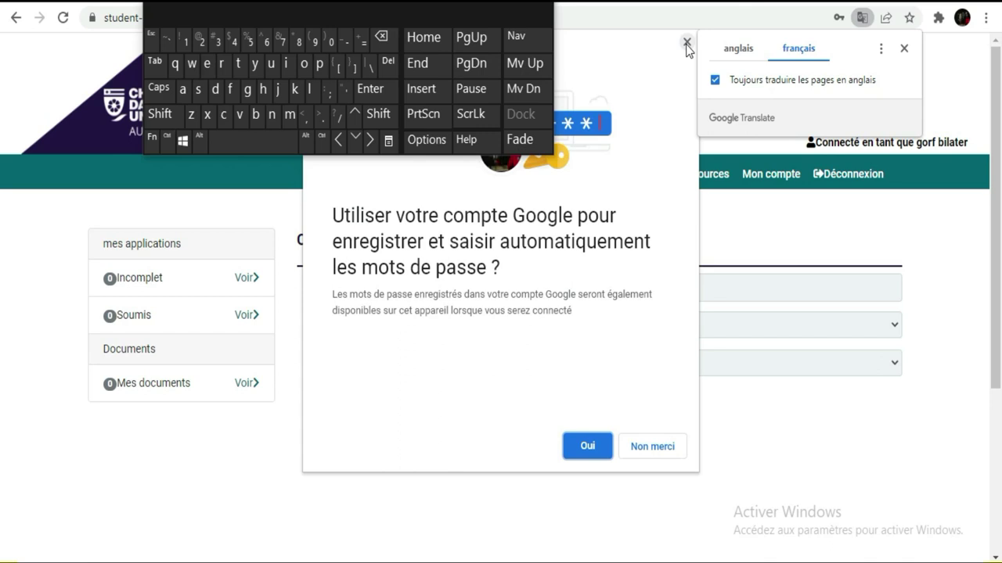
left_click(601, 462)
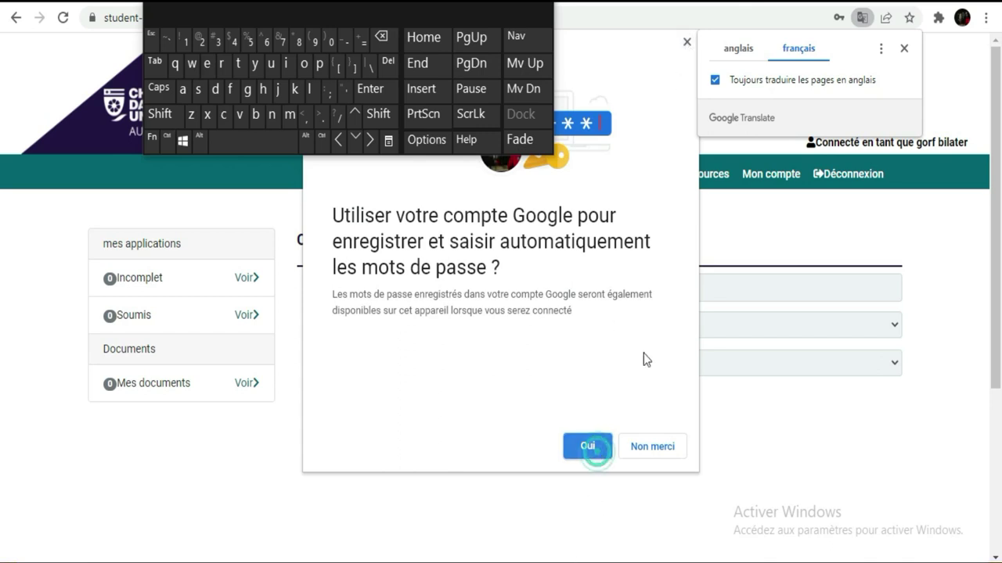
left_click(686, 42)
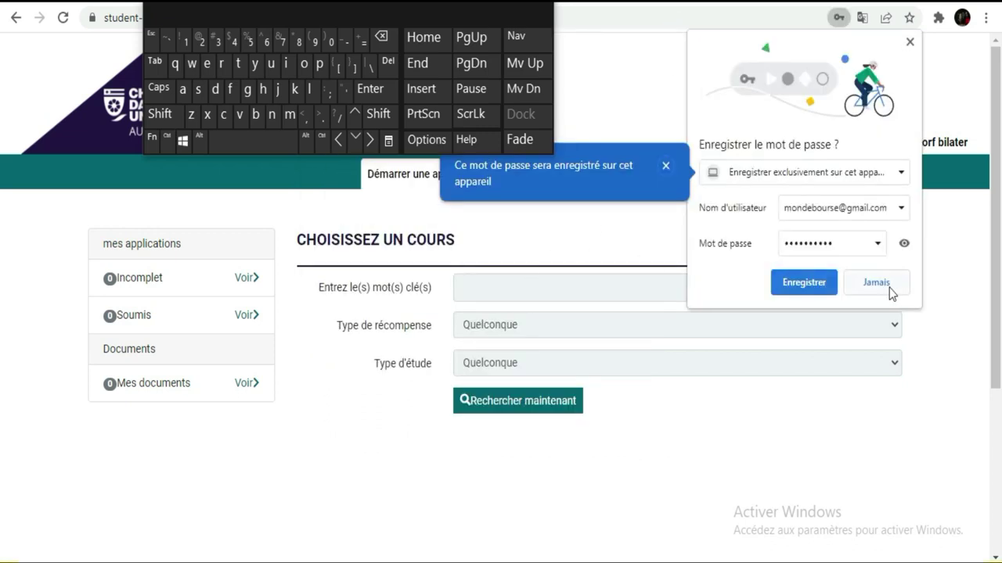
left_click(909, 42)
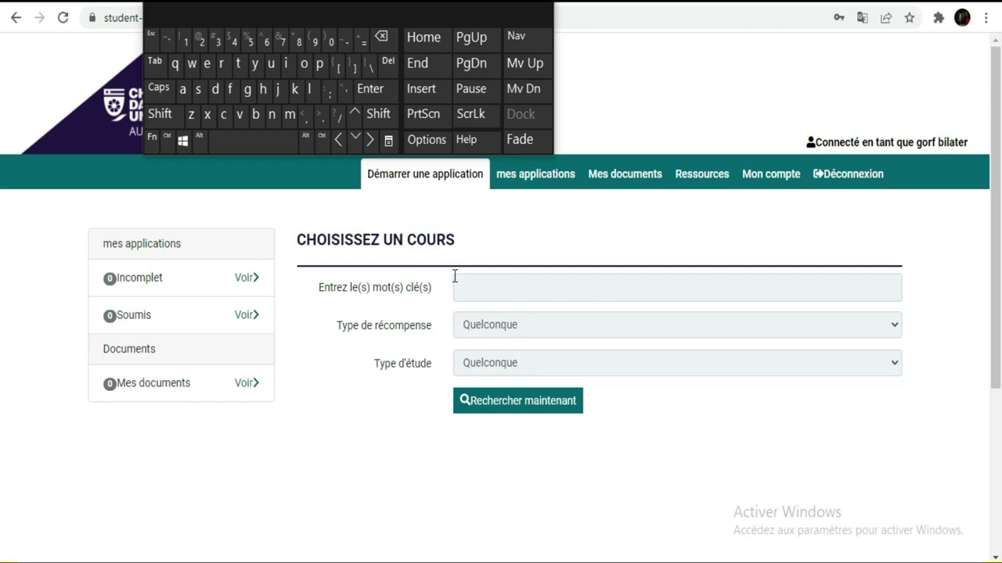
View the incomplete and submitted applications, and go back to the page for starting an application
left_click(525, 178)
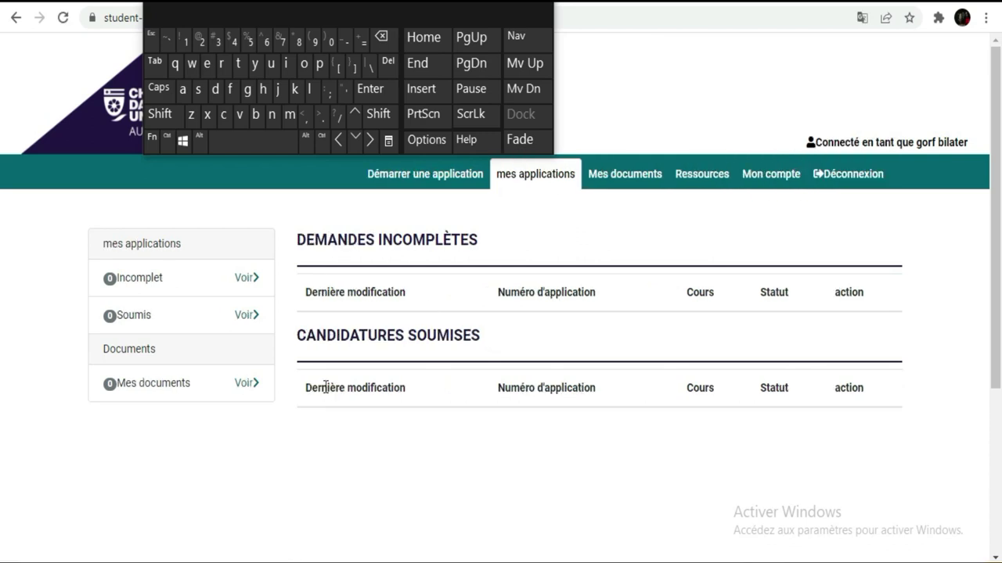
left_click(255, 282)
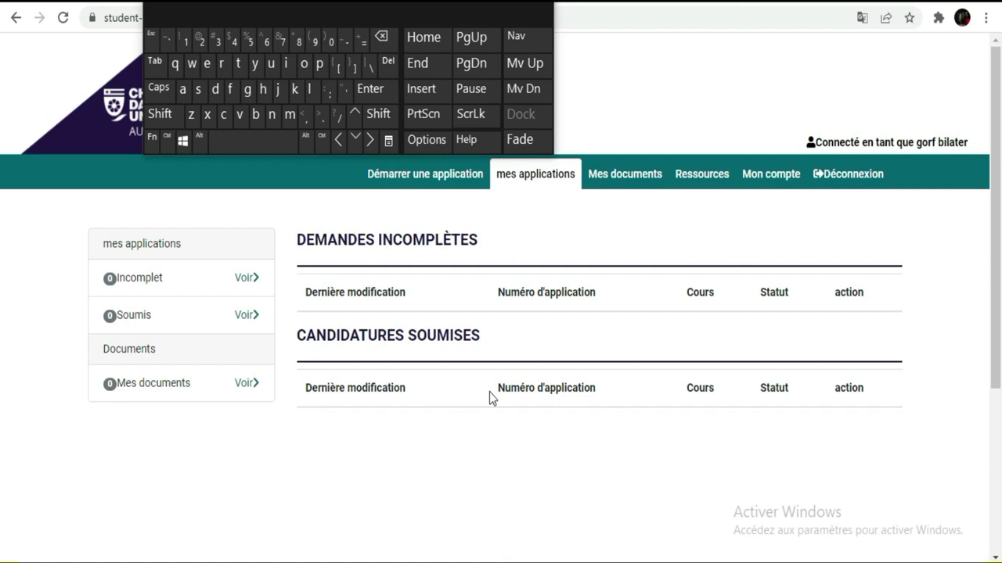
left_click(414, 196)
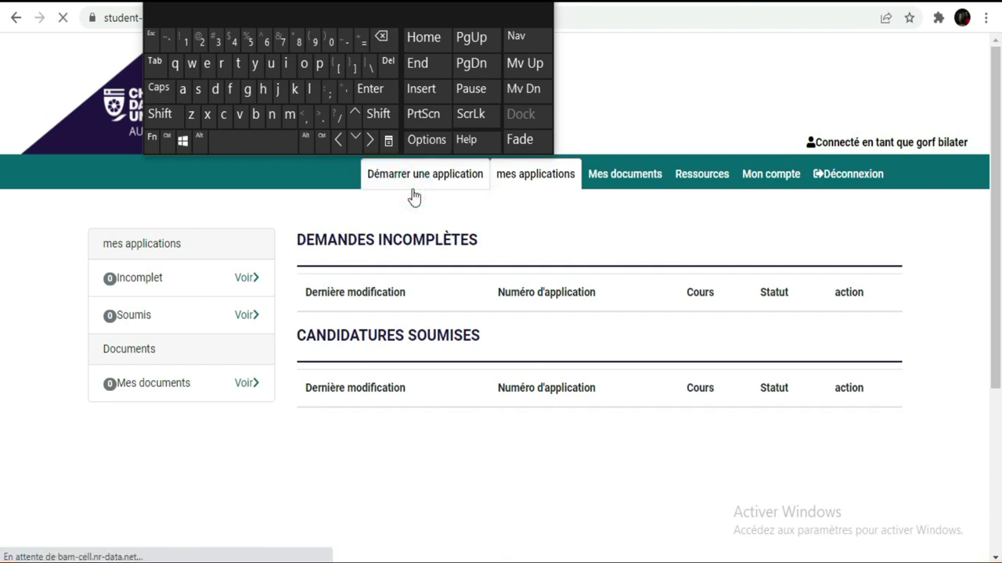